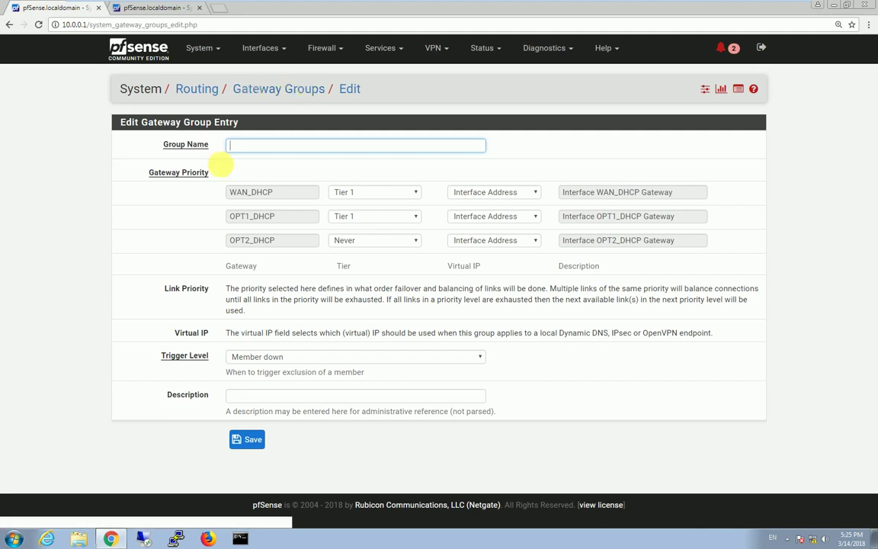
Step: Open the WAN_DHCP gateway for editing from the routing settings and display its advanced options
left_click(220, 164)
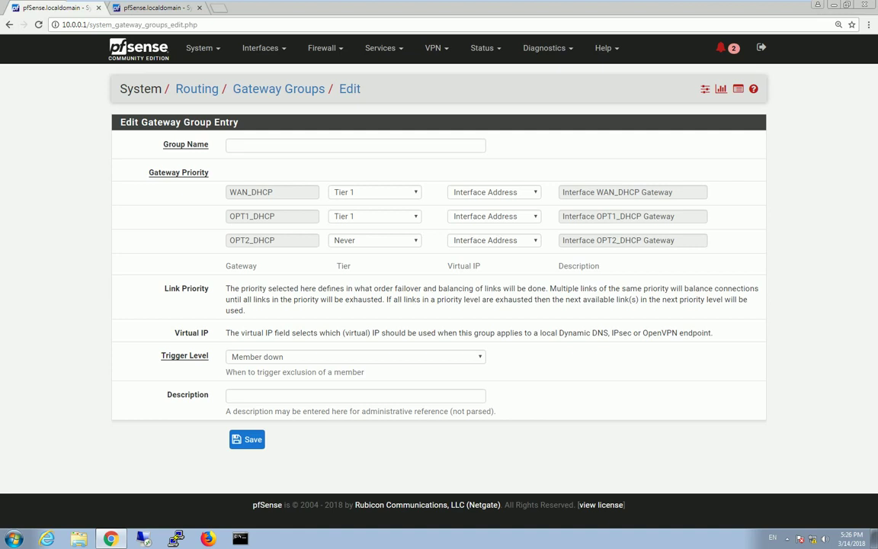
left_click(201, 49)
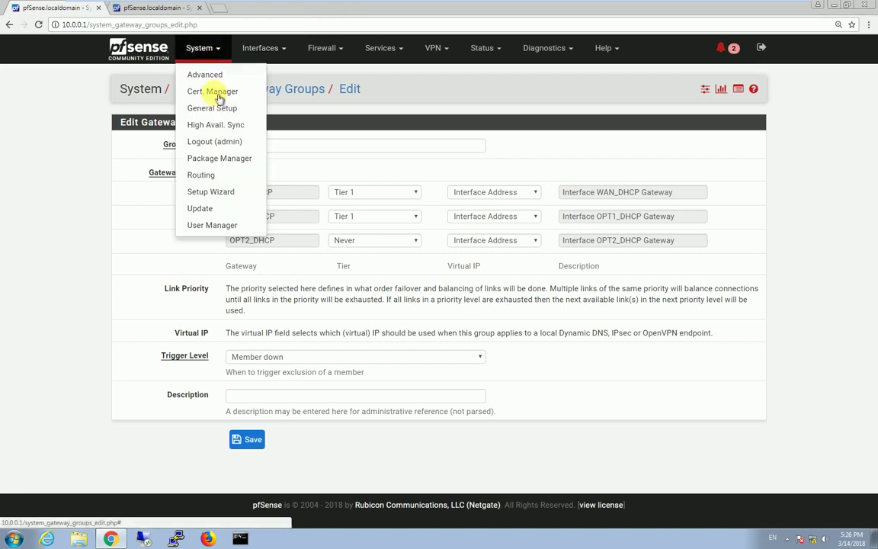
left_click(215, 178)
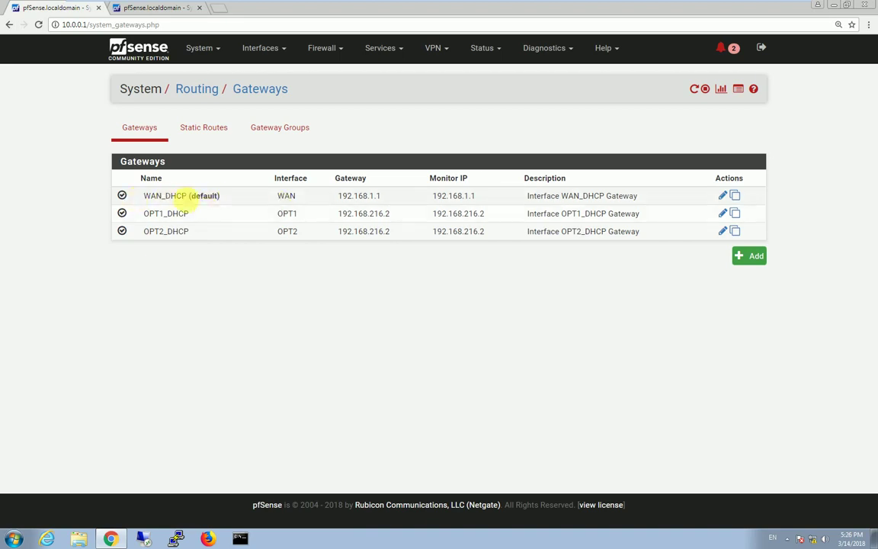
left_click(722, 195)
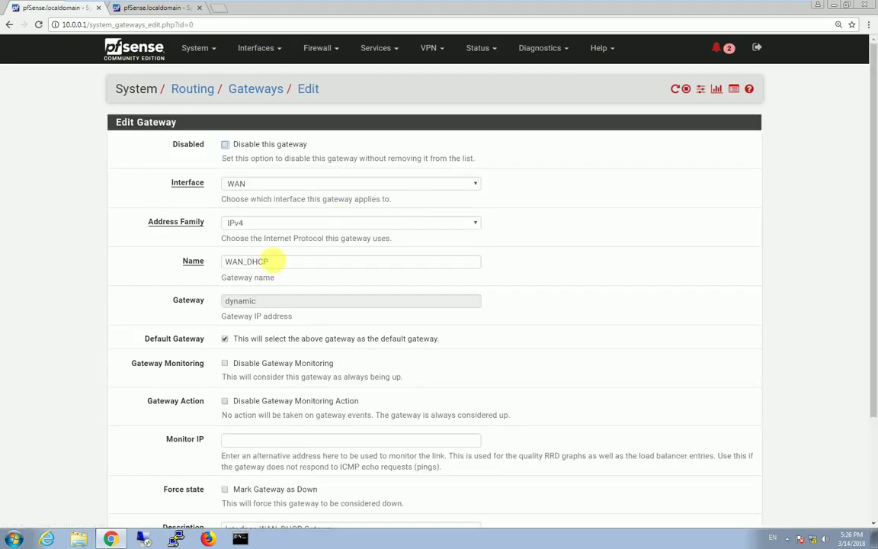
scroll(271, 289, "down", 2)
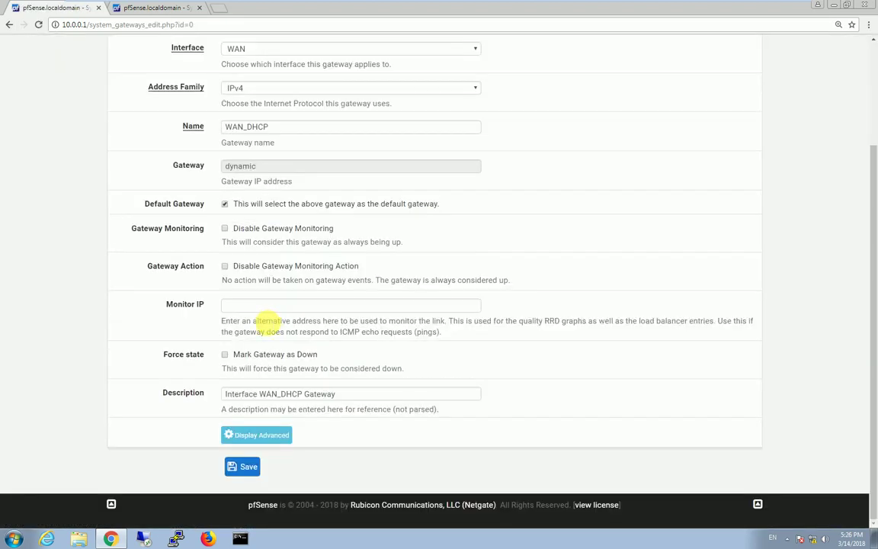
left_click(263, 435)
scroll(125, 368, "down", 5)
scroll(244, 168, "up", 2)
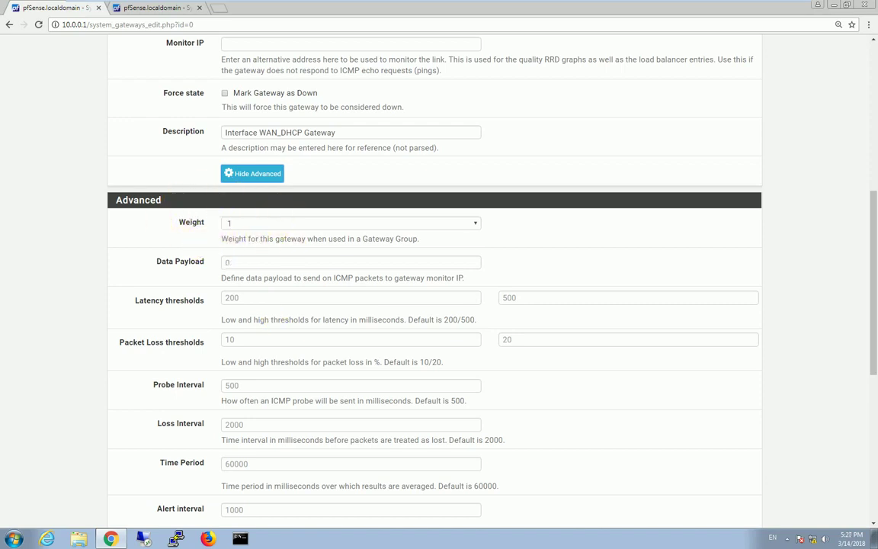
Step: Consult the gateway weight and load table image and set the WAN_DHCP gateway's weight to 2
key("alt+Tab")
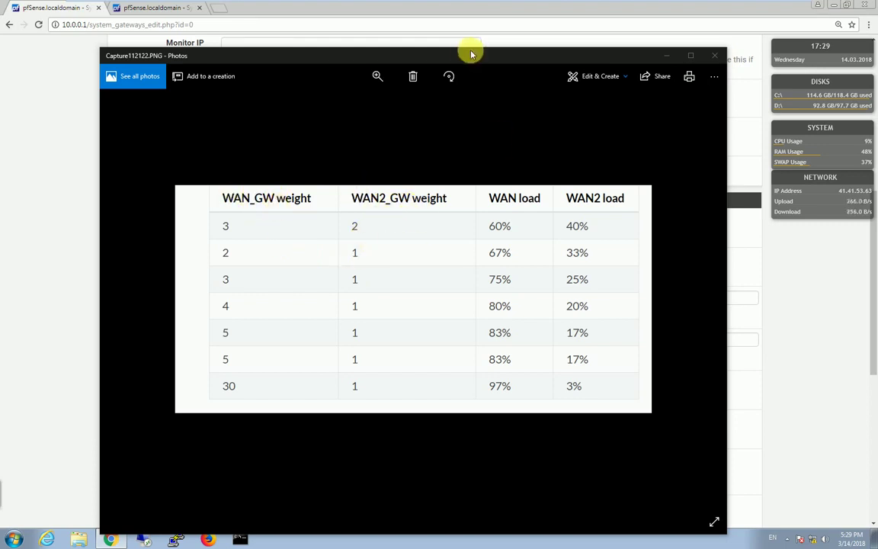
left_click_drag(463, 56, 481, 76)
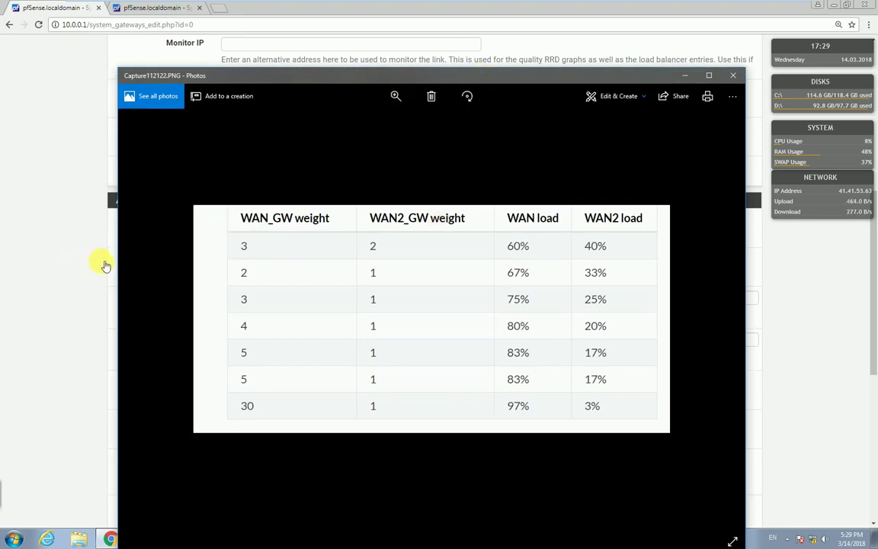
left_click(67, 234)
left_click(233, 224)
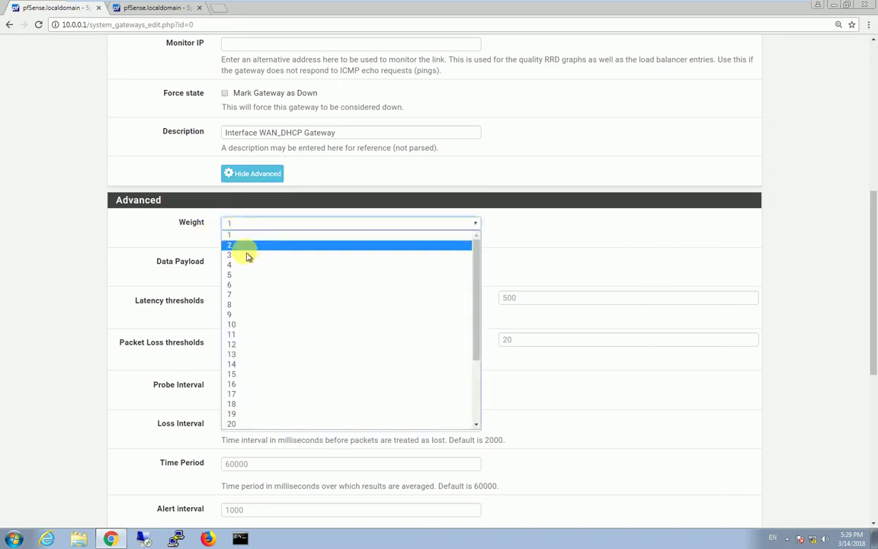
left_click(246, 247)
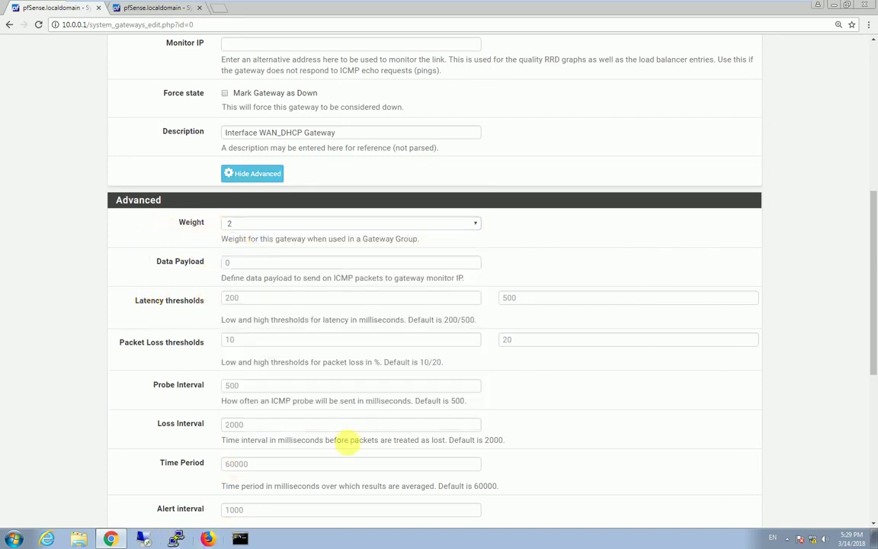
Step: Compare the weight and load table image with the range of weights offered for the WAN_DHCP gateway
key("super+d")
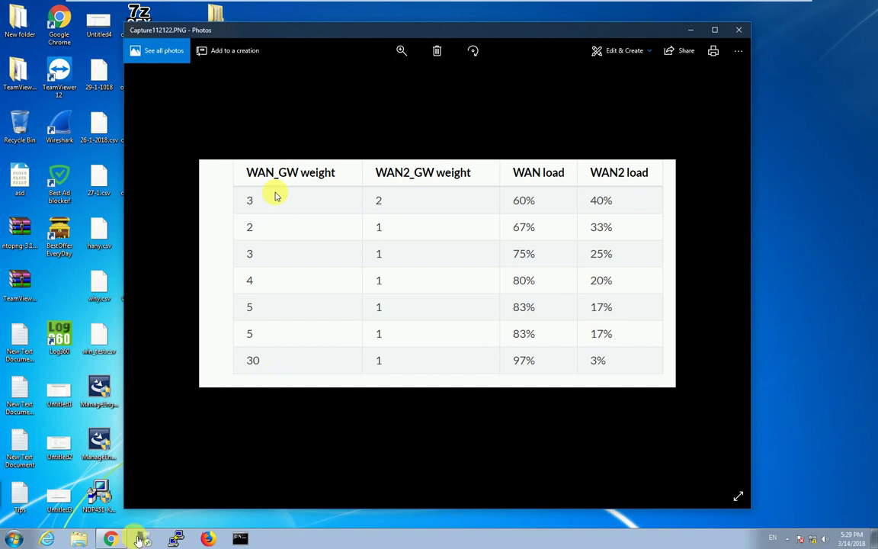
left_click(110, 538)
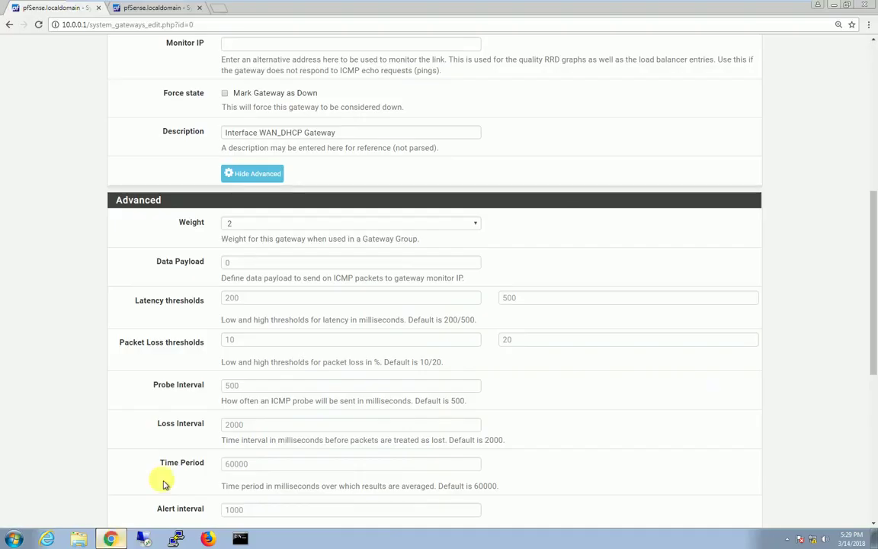
left_click(241, 222)
left_click_drag(480, 298, 474, 391)
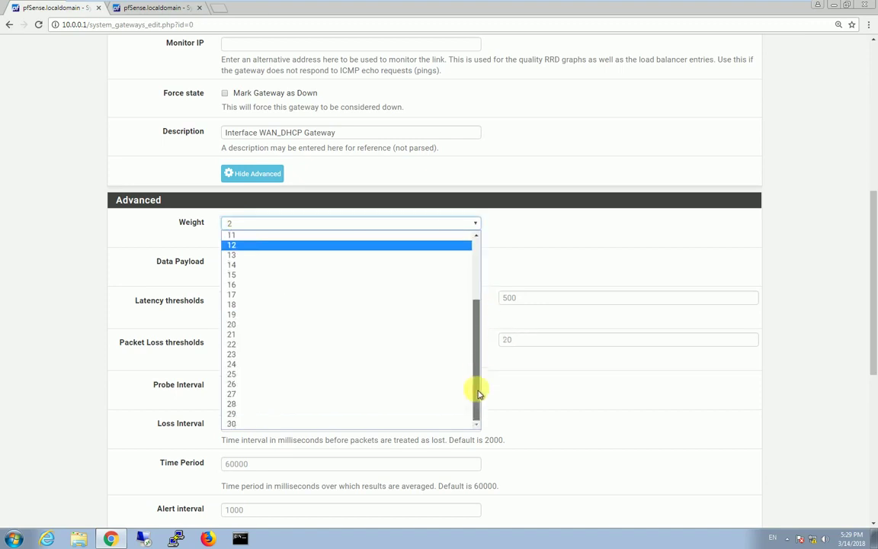
left_click(107, 370)
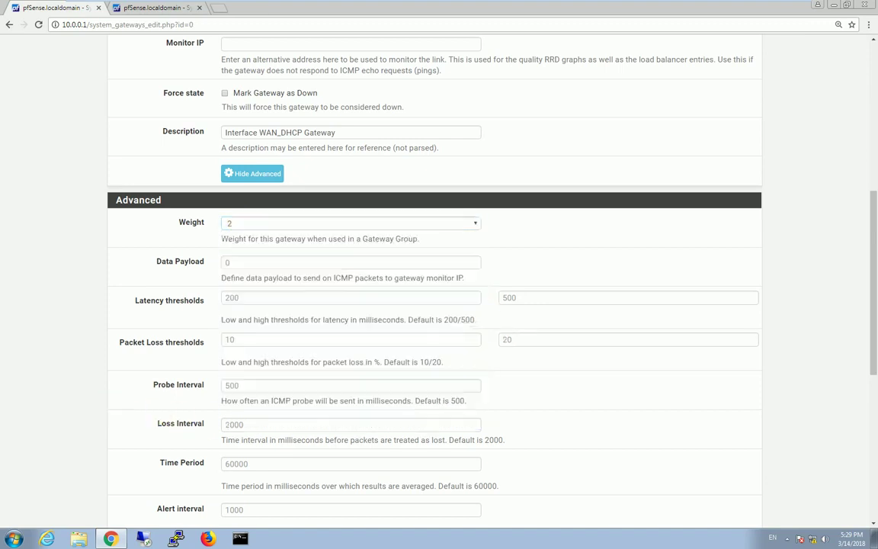
key("alt+Tab")
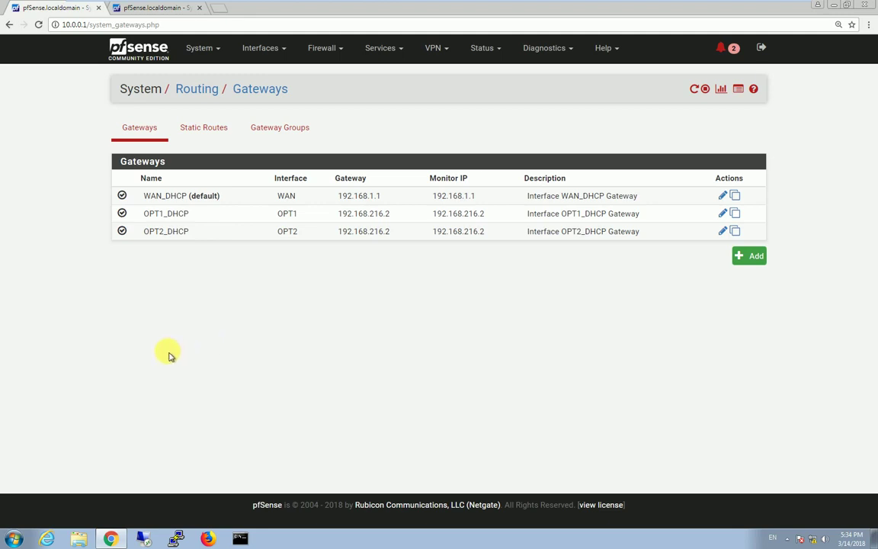
Step: Start a new gateway group and check the tier and virtual IP choices for WAN_DHCP
left_click(268, 131)
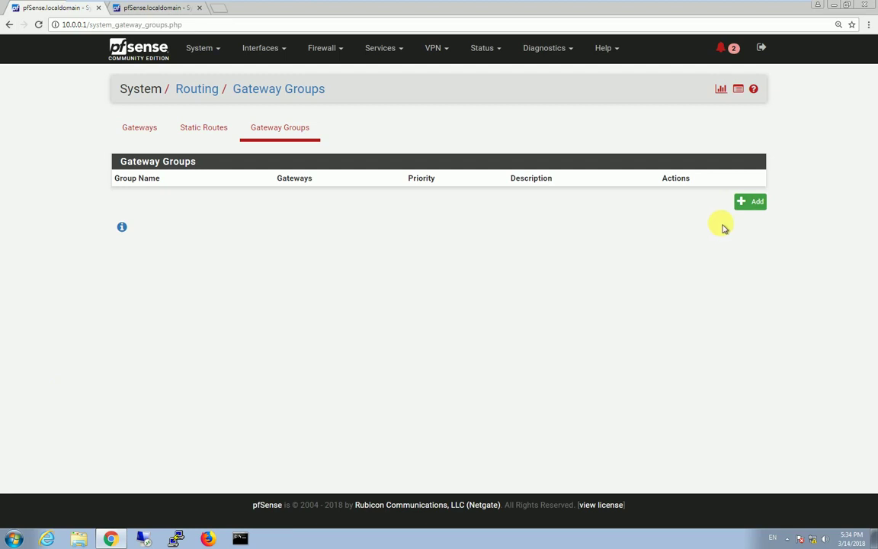
left_click(757, 204)
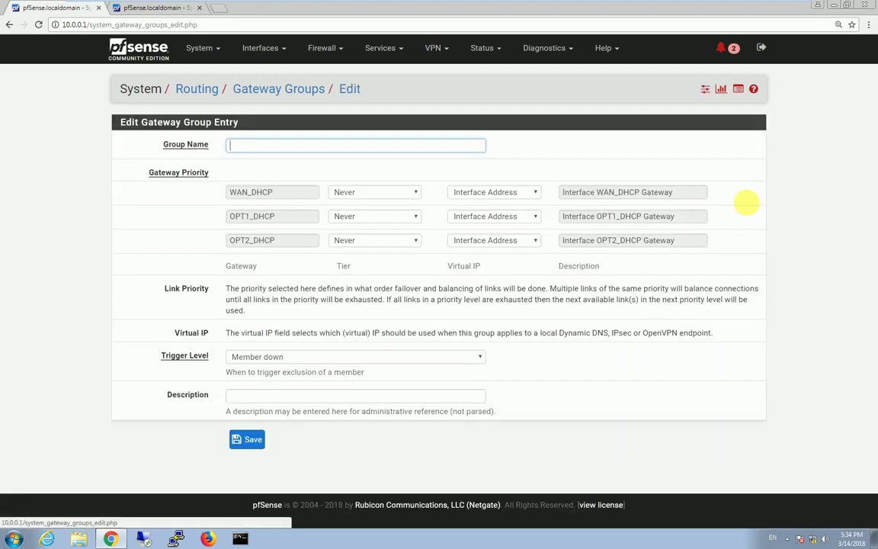
left_click(364, 196)
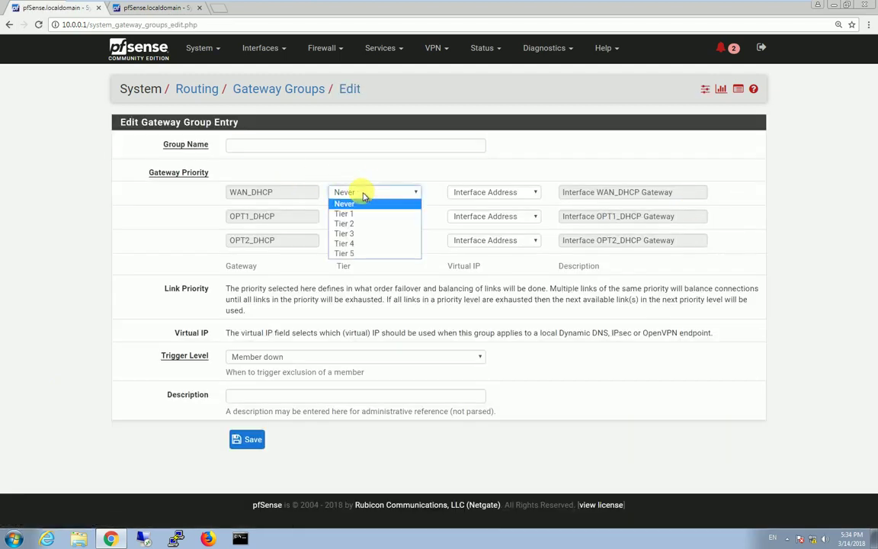
left_click(461, 195)
left_click(473, 193)
left_click(419, 179)
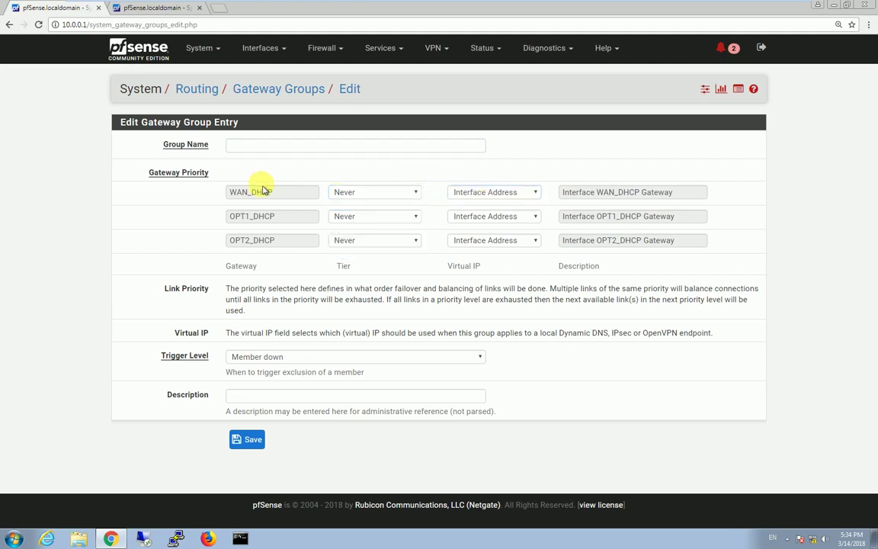
left_click_drag(280, 192, 221, 193)
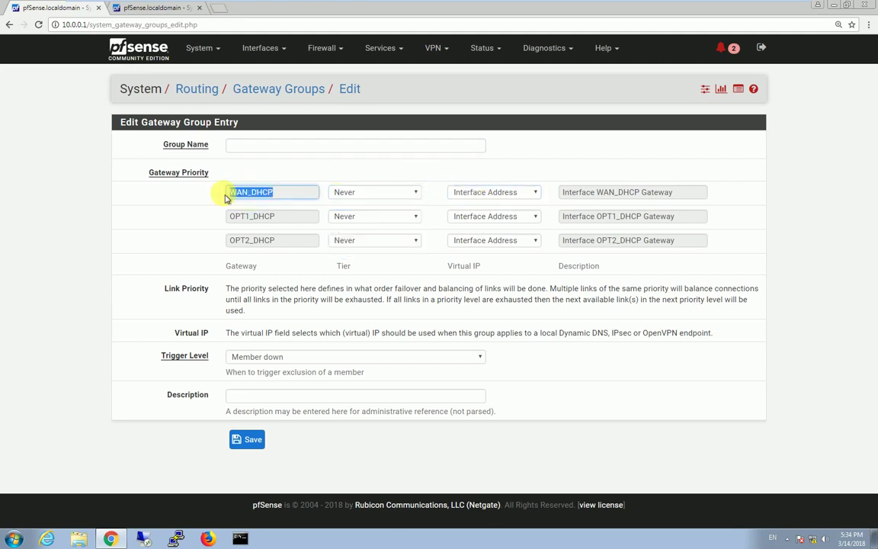
left_click(233, 192)
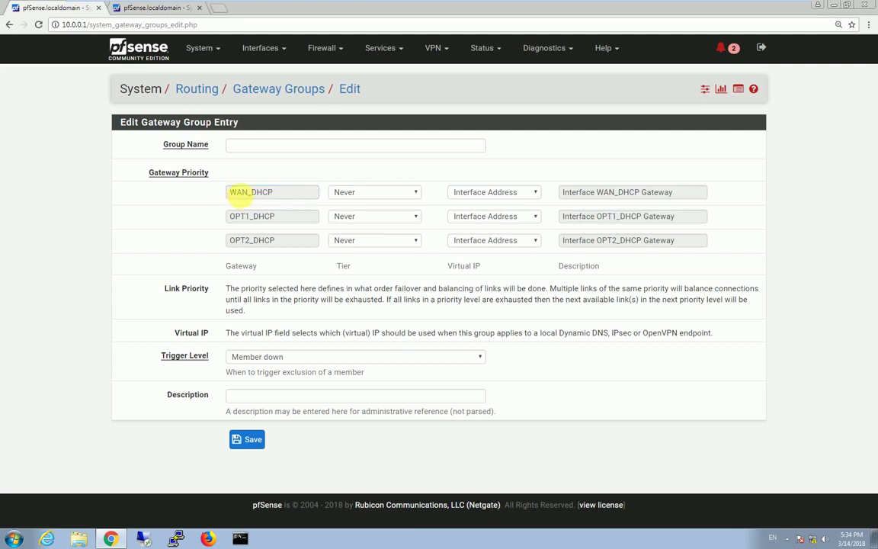
Step: Set both the WAN_DHCP and OPT1_DHCP gateways to Tier 1 in the new group
left_click(376, 196)
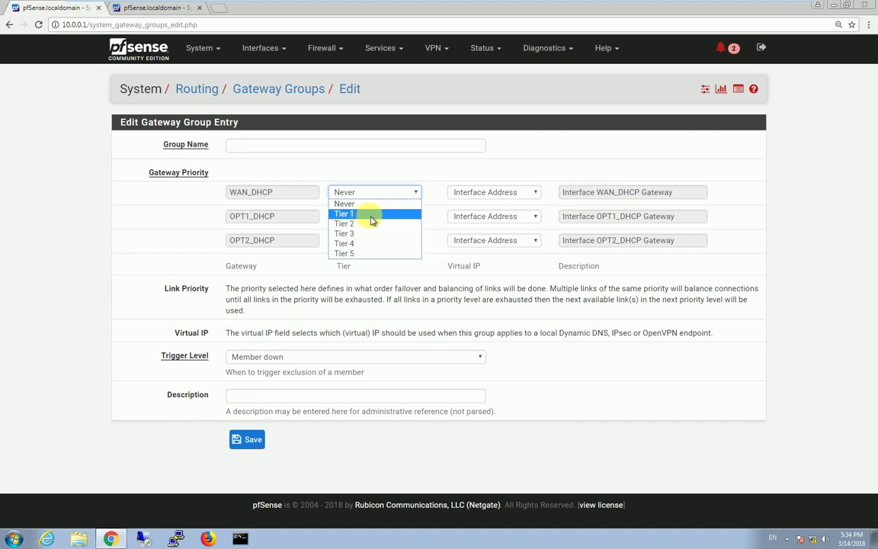
left_click(373, 217)
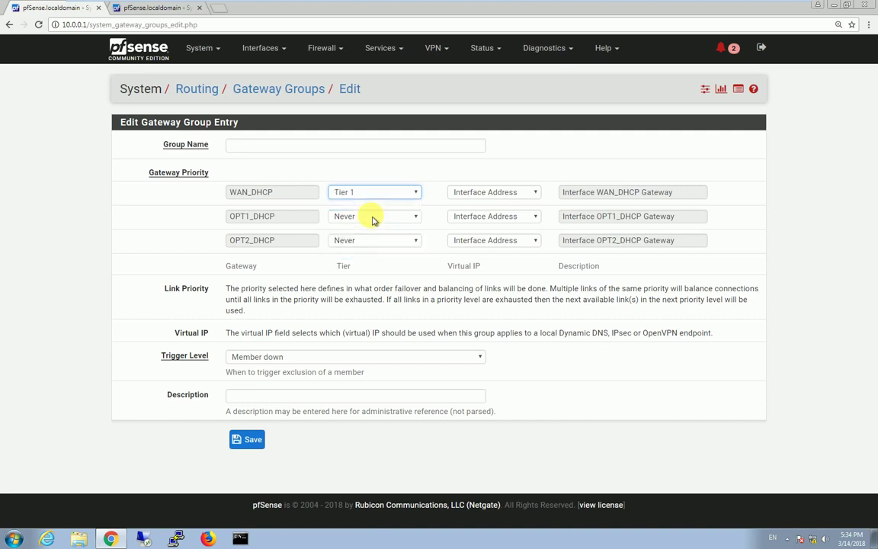
left_click(349, 217)
left_click(348, 239)
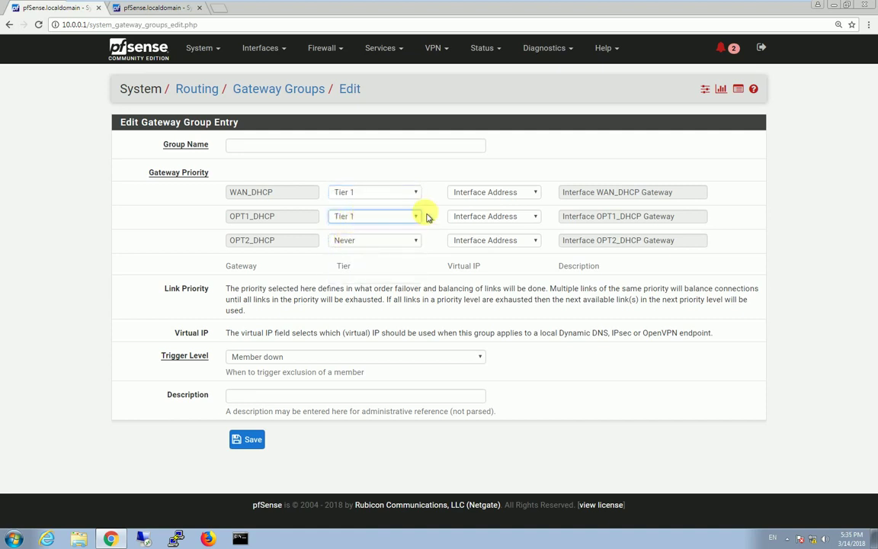
left_click(569, 191)
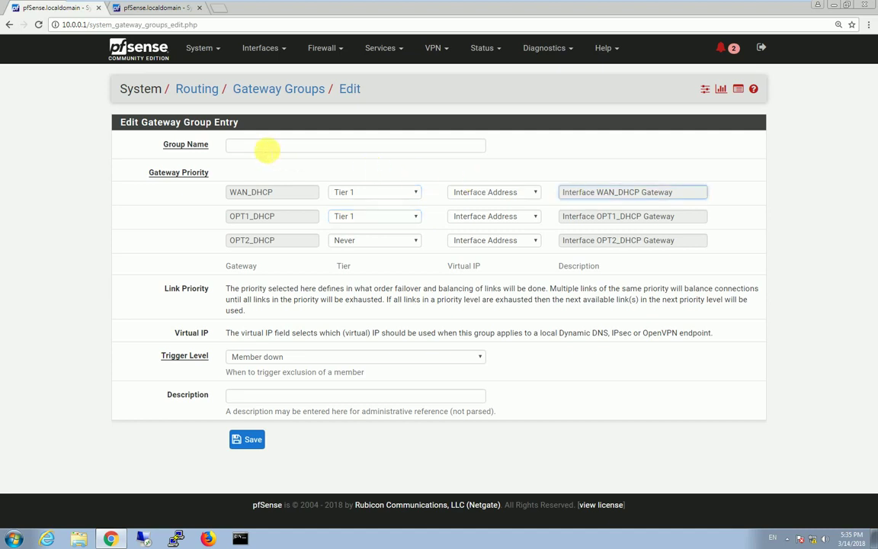
Step: Name the gateway group "Load Balancing" and review the Virtual IP explanation
left_click(266, 151)
type("Load Balancing")
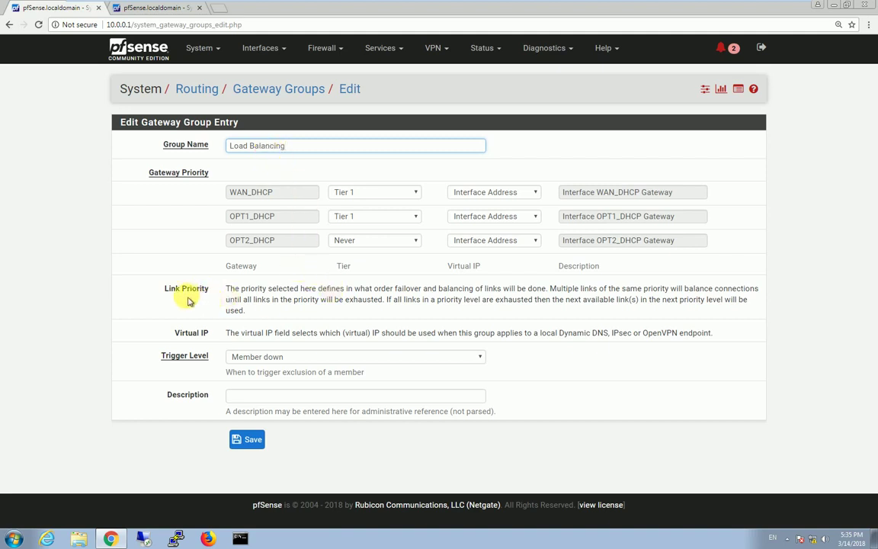
double_click(187, 333)
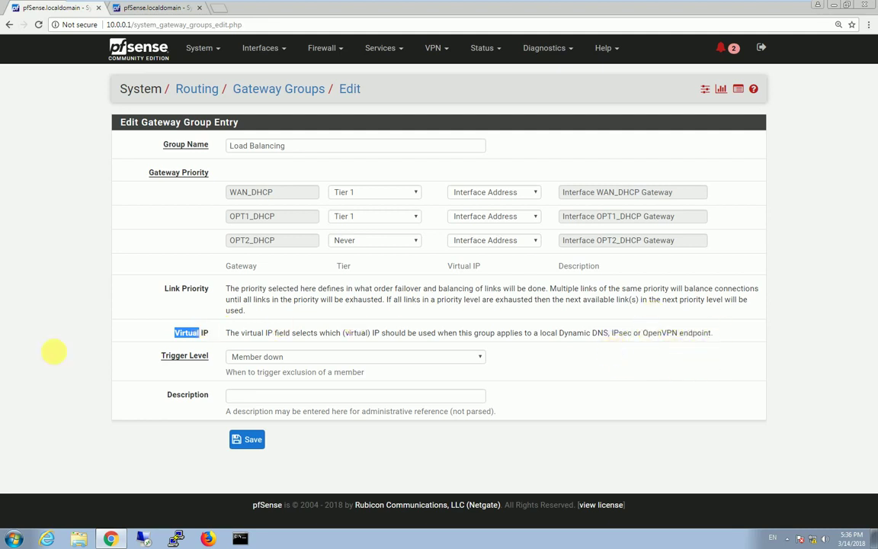
left_click(53, 348)
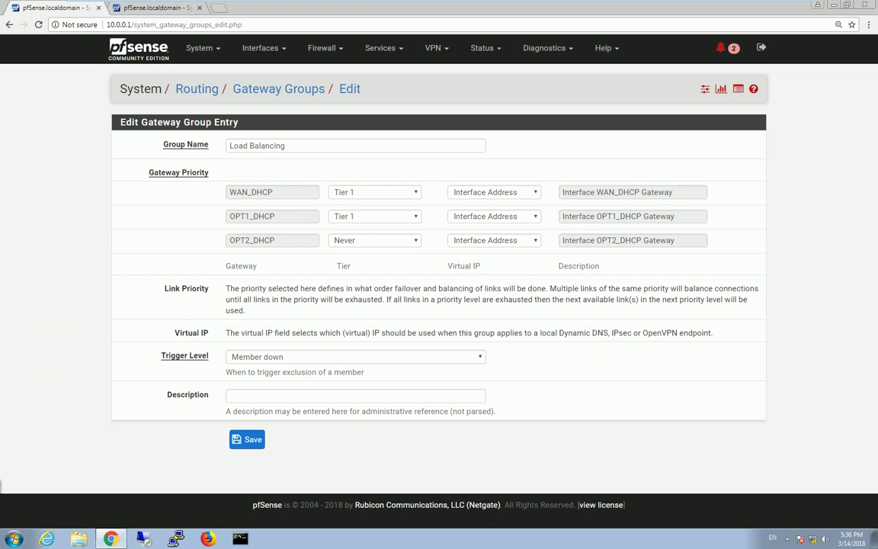
Step: Review the trigger level options available for the gateway group
left_click(232, 356)
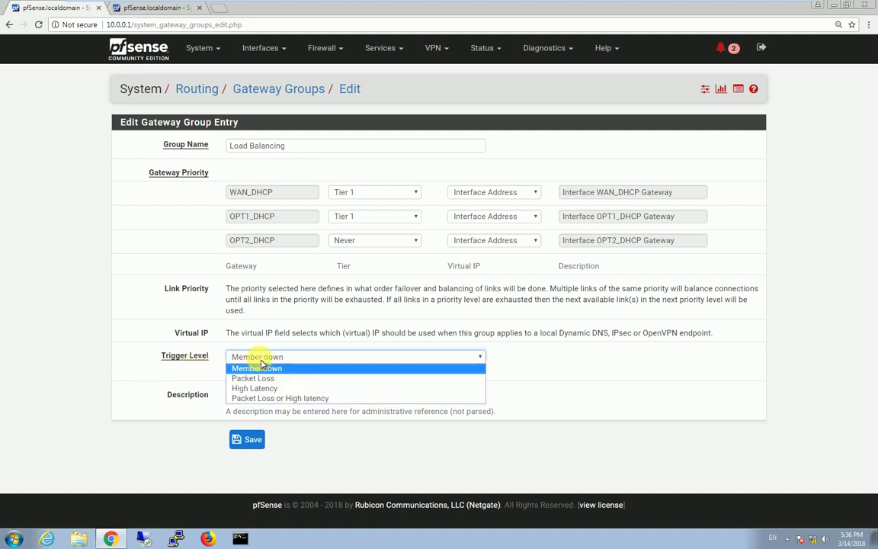
left_click(263, 364)
left_click(262, 360)
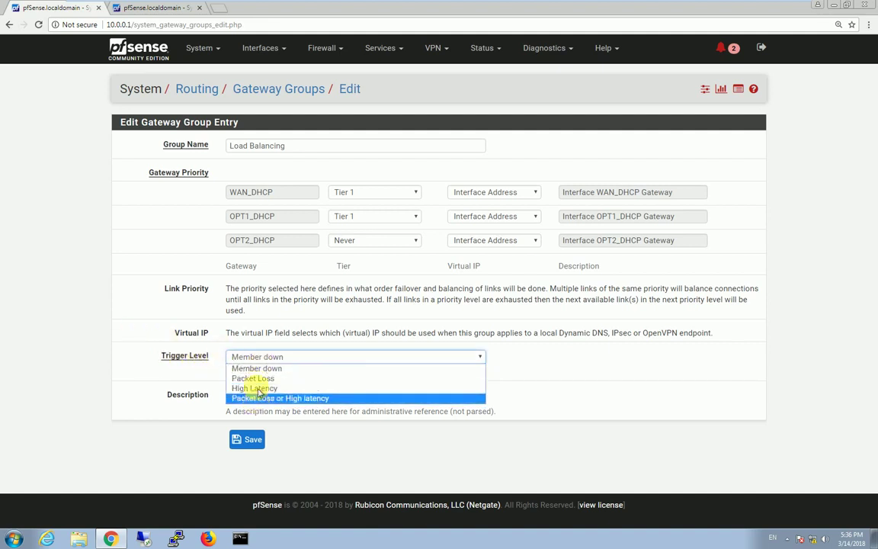
left_click(183, 356)
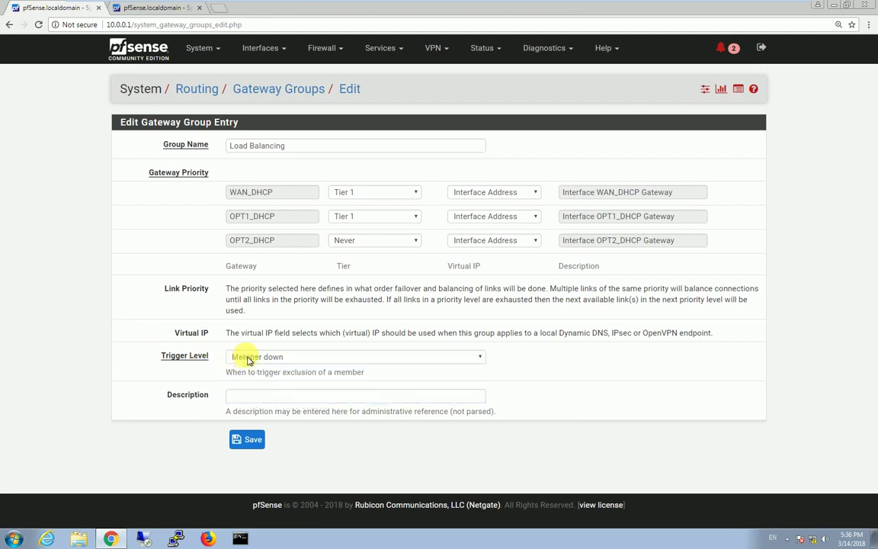
left_click(232, 357)
left_click(251, 370)
Step: Go through Packet Loss and High Latency as trigger levels and end on Packet Loss or High latency
left_click(249, 358)
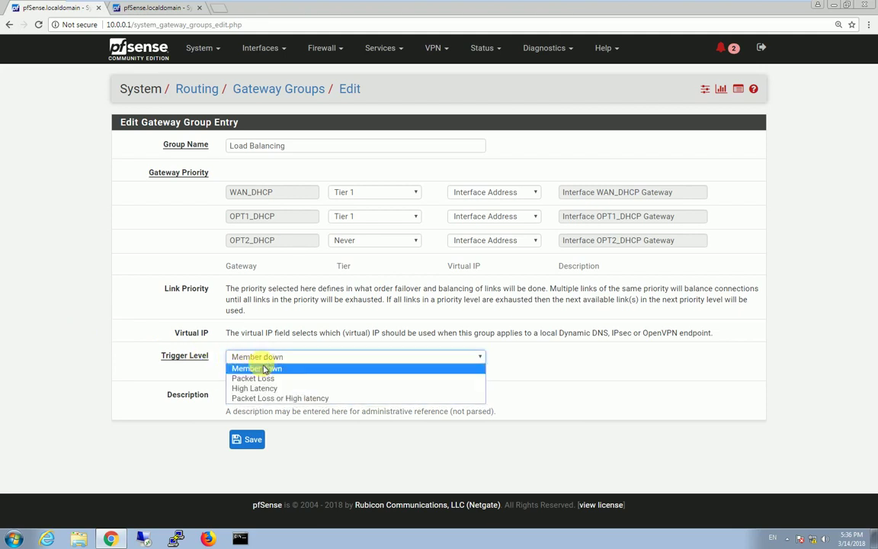
left_click(257, 379)
left_click(264, 358)
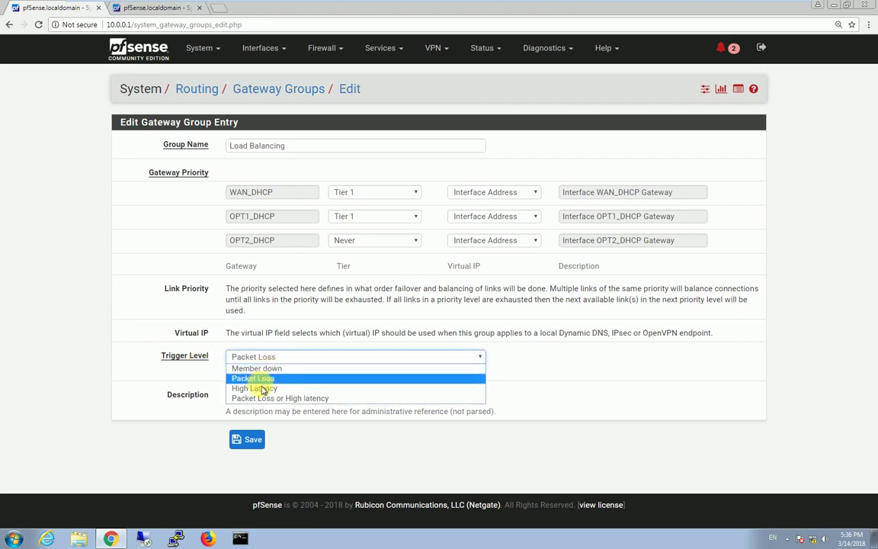
left_click(260, 387)
left_click(264, 363)
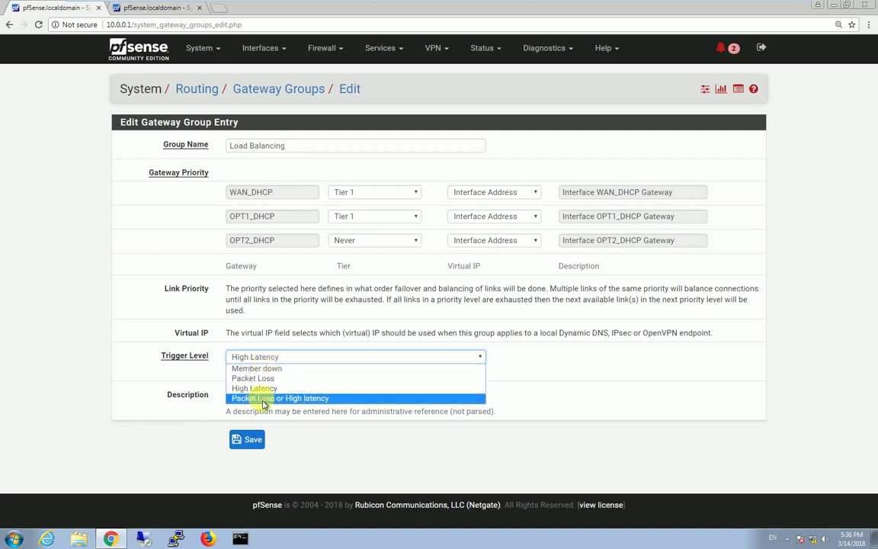
left_click(252, 397)
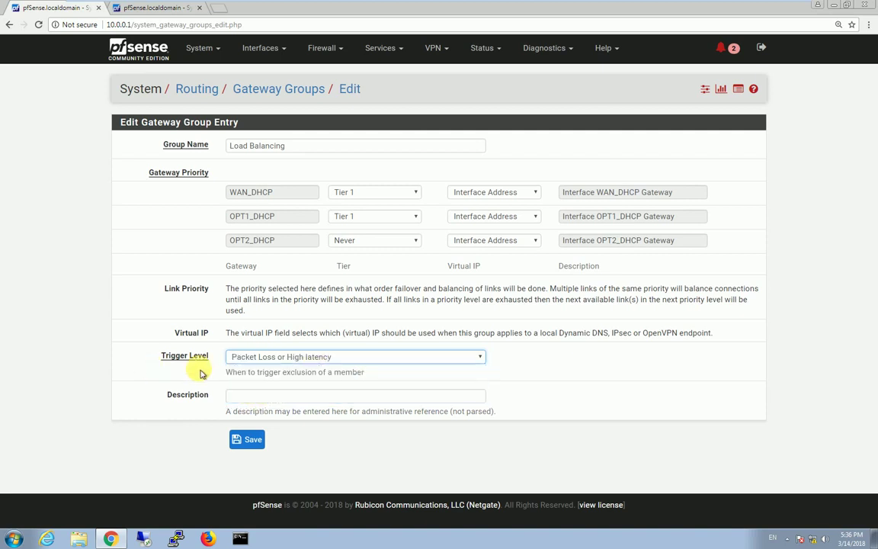
Step: Go through the Packet Loss, High Latency and Packet Loss or High latency trigger levels, ending on Member down
left_click(293, 363)
left_click(268, 370)
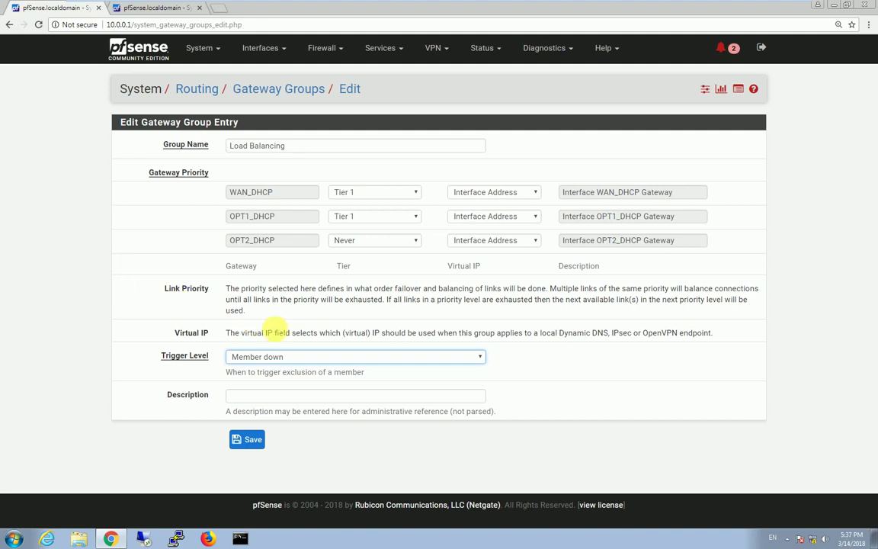
left_click(327, 356)
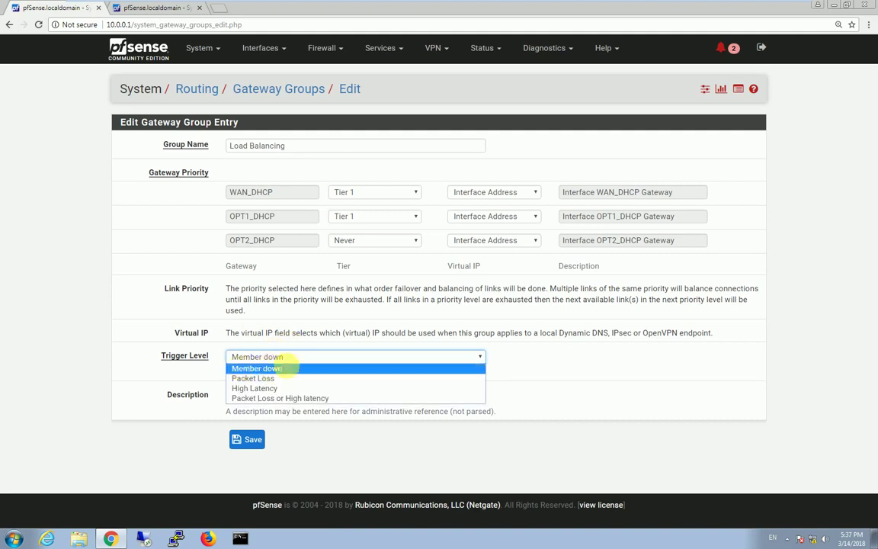
left_click(250, 378)
left_click(276, 358)
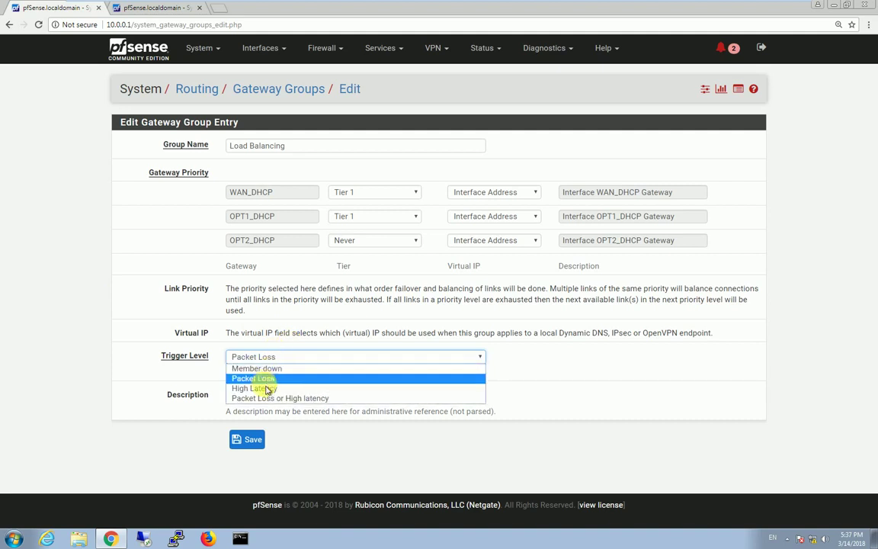
left_click(259, 388)
left_click(255, 357)
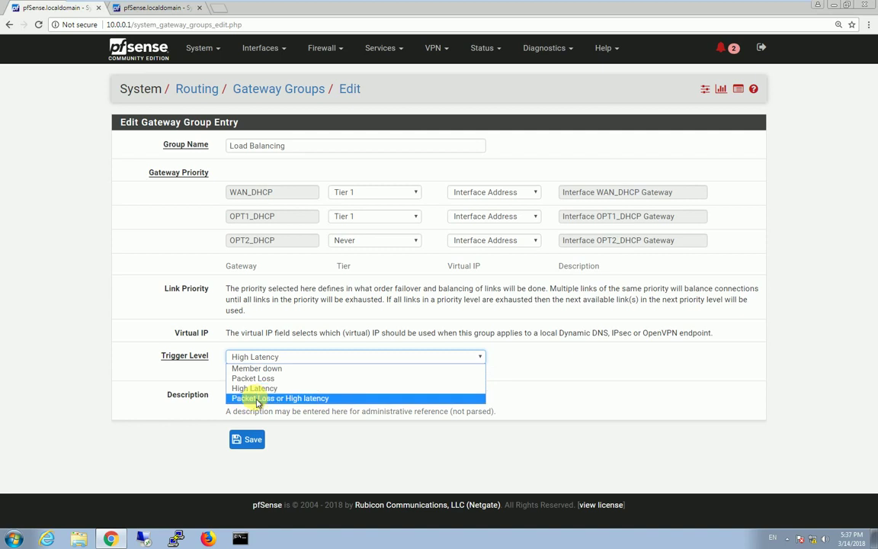
left_click(257, 398)
left_click(265, 356)
left_click(264, 369)
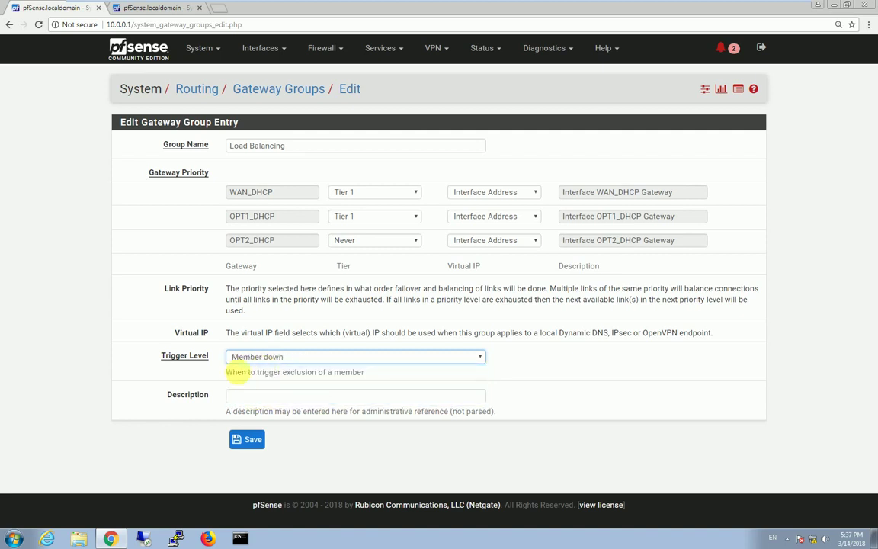
left_click(275, 357)
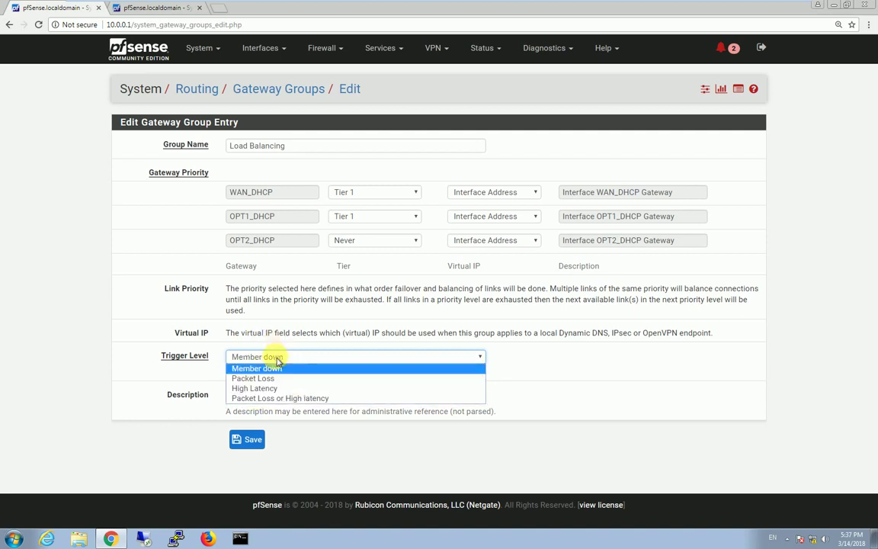
left_click(227, 368)
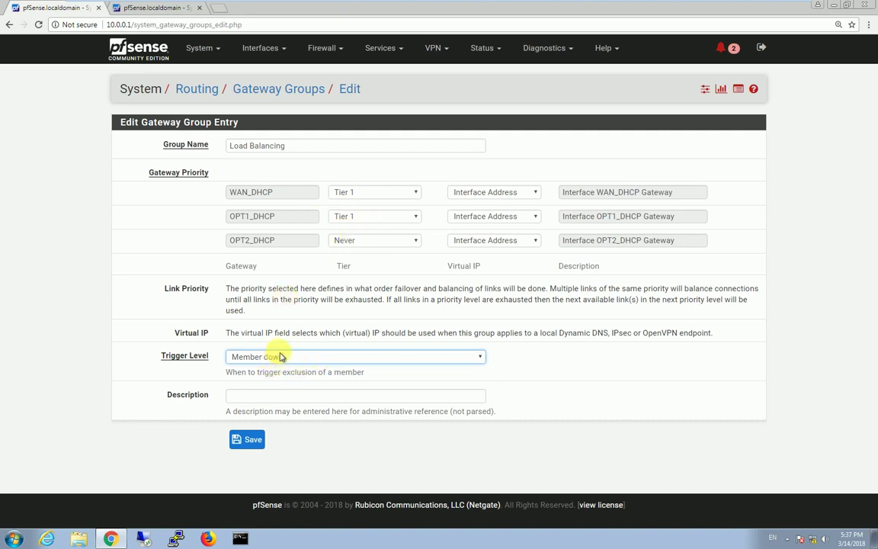
Step: Open the routing gateways separately, review WAN_DHCP's advanced latency and packet loss thresholds, and return to the gateway group form
left_click(217, 52)
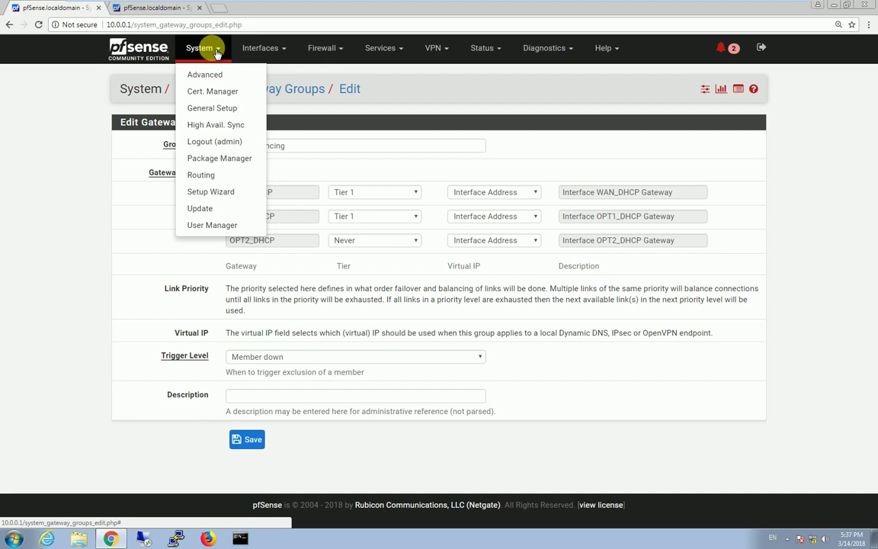
right_click(200, 177)
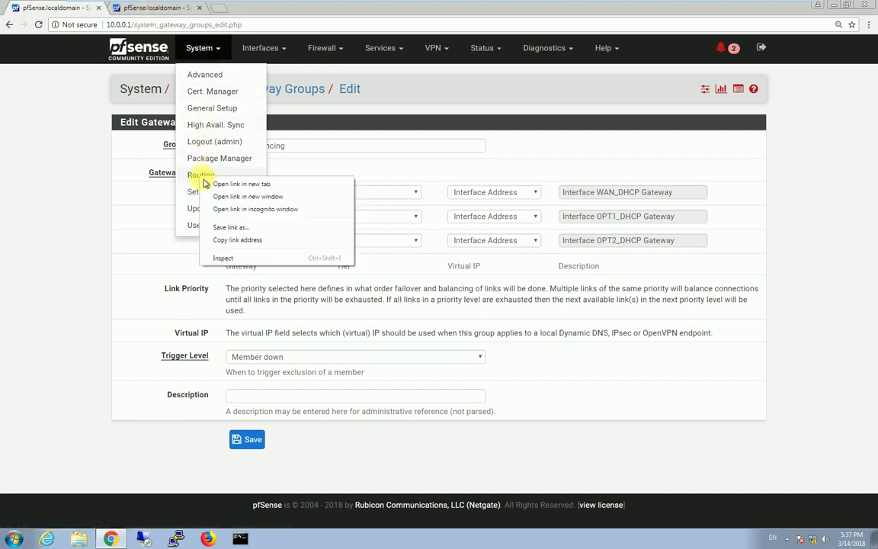
left_click(221, 184)
left_click(149, 7)
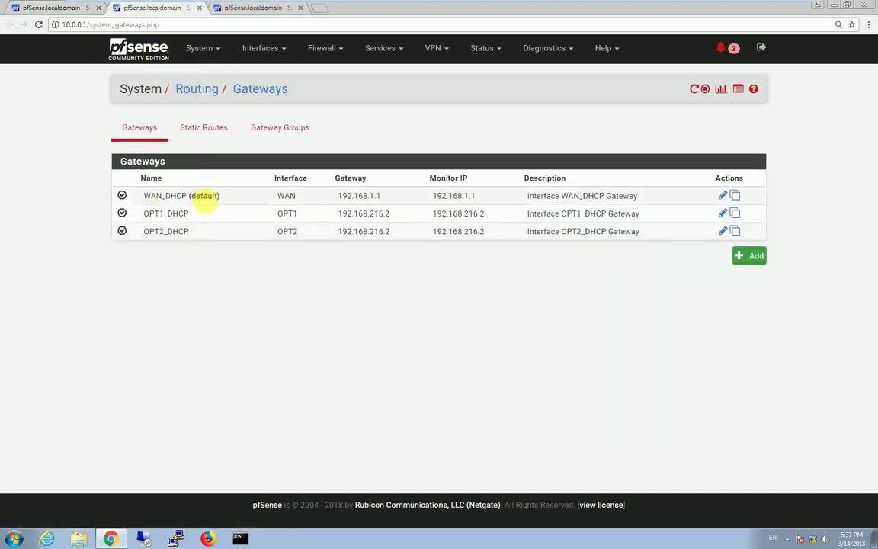
left_click(723, 198)
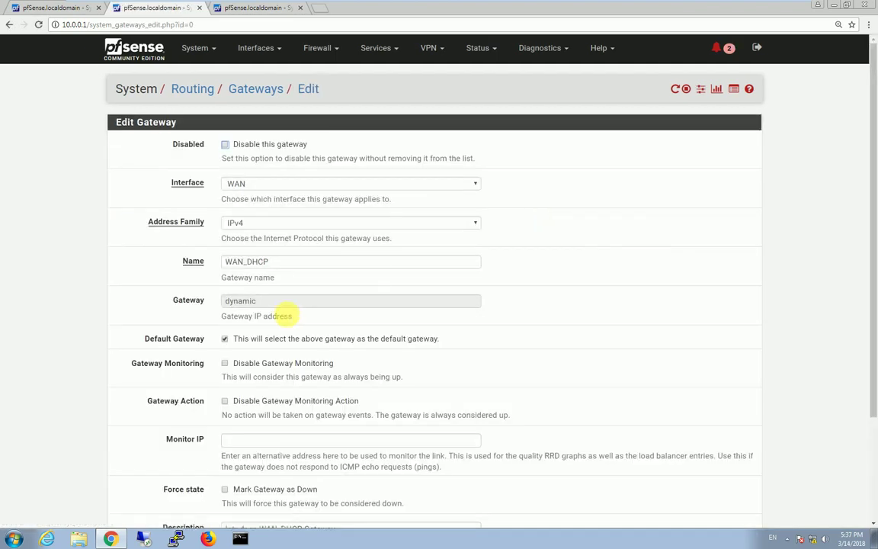
scroll(266, 343, "down", 3)
left_click(257, 435)
scroll(255, 431, "down", 6)
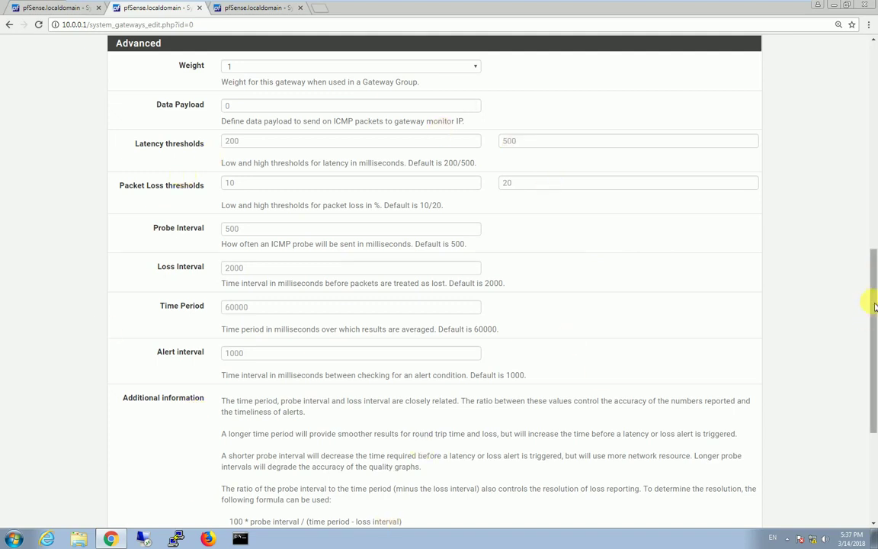
left_click_drag(869, 299, 873, 34)
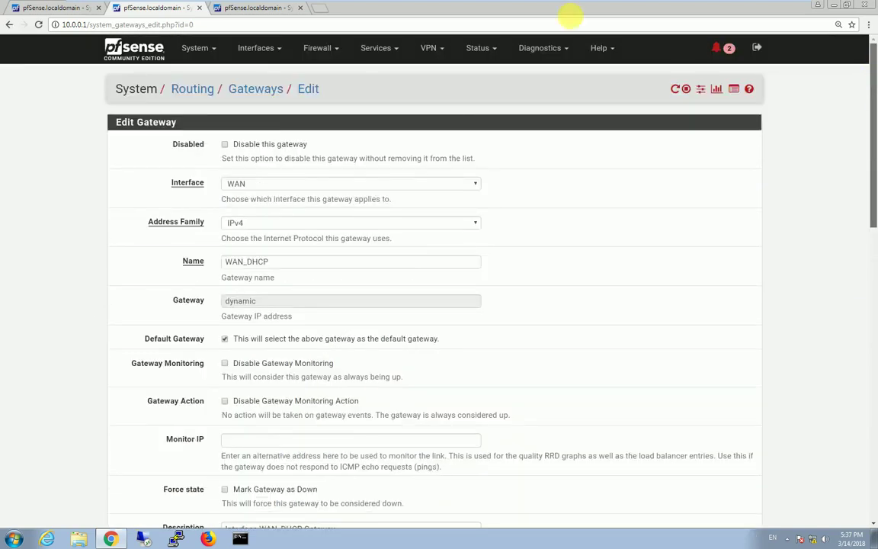
left_click(199, 7)
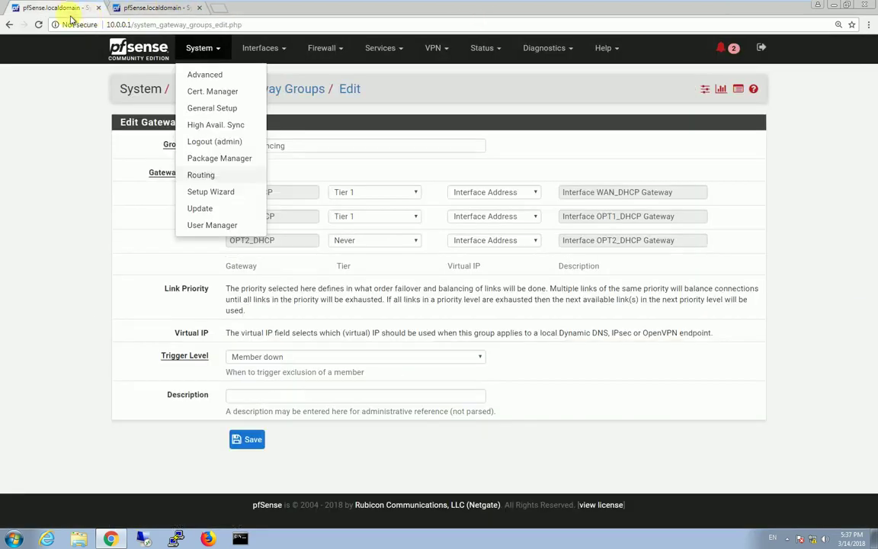
Step: Go through the Packet Loss and High Latency trigger levels and set the gateway group to Packet Loss or High latency
left_click(265, 356)
left_click(259, 379)
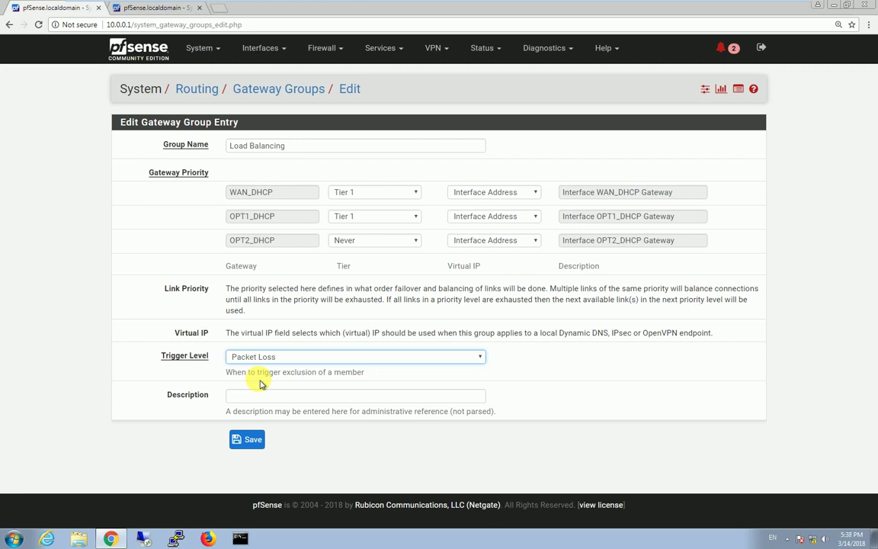
left_click(295, 373)
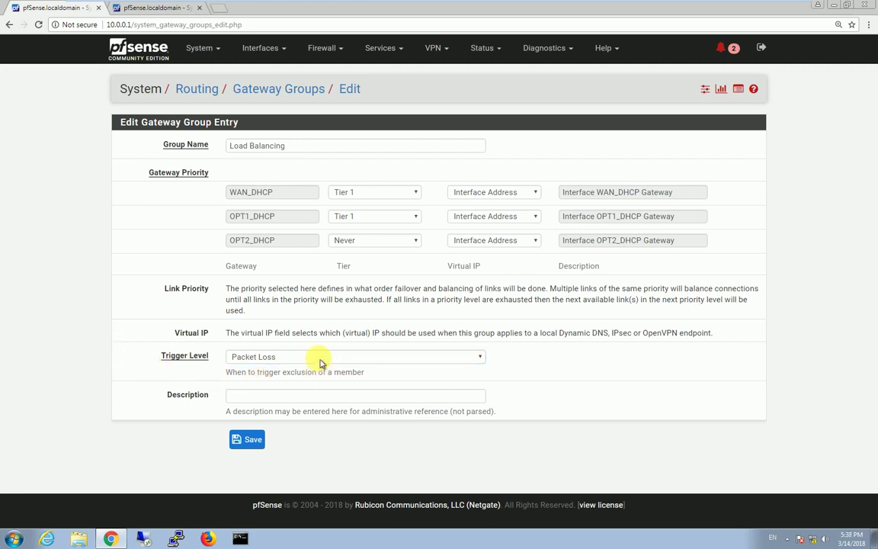
left_click(320, 358)
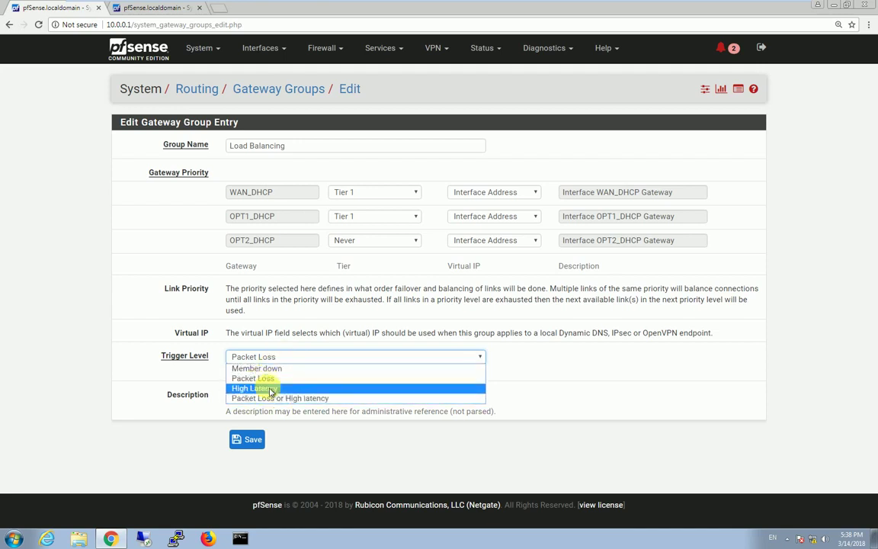
left_click(270, 390)
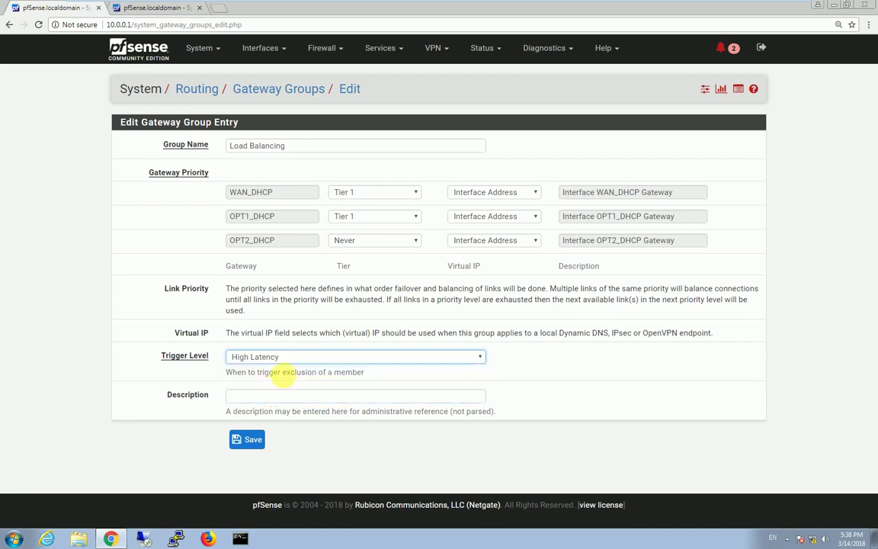
left_click(259, 357)
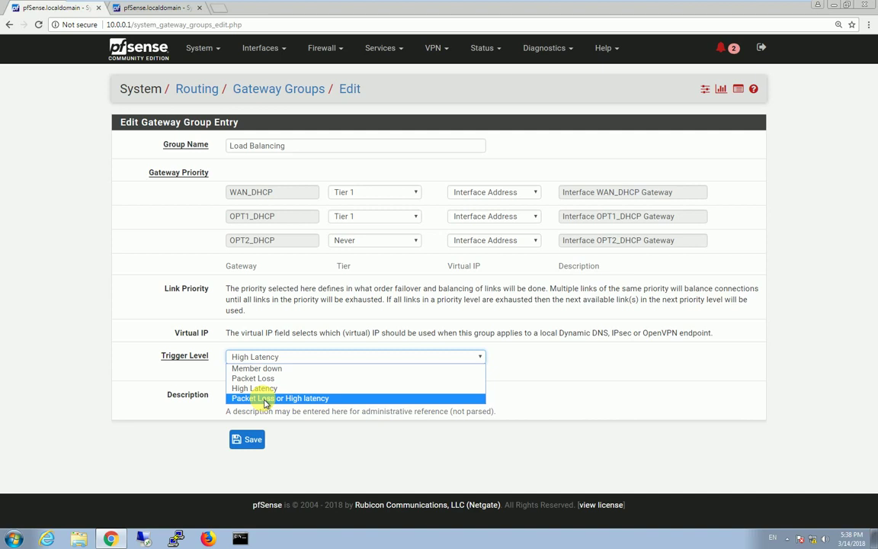
left_click(264, 399)
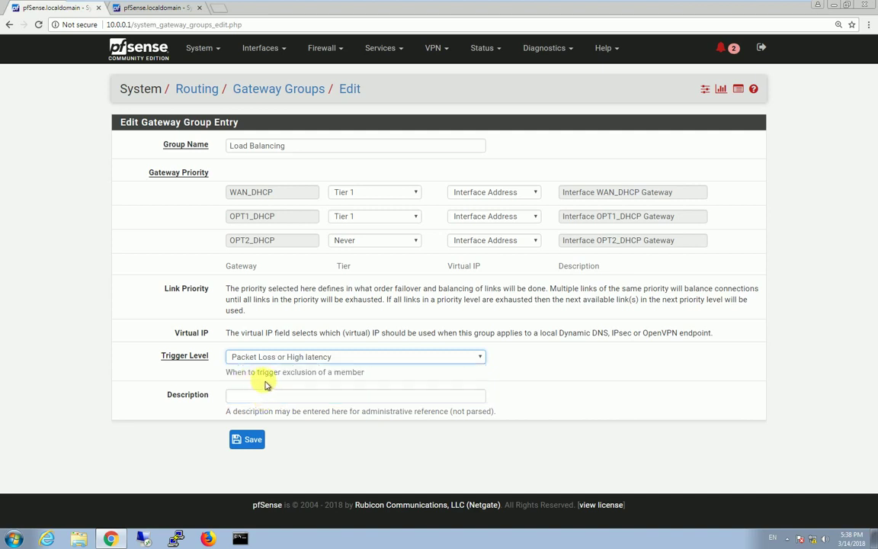
left_click(237, 395)
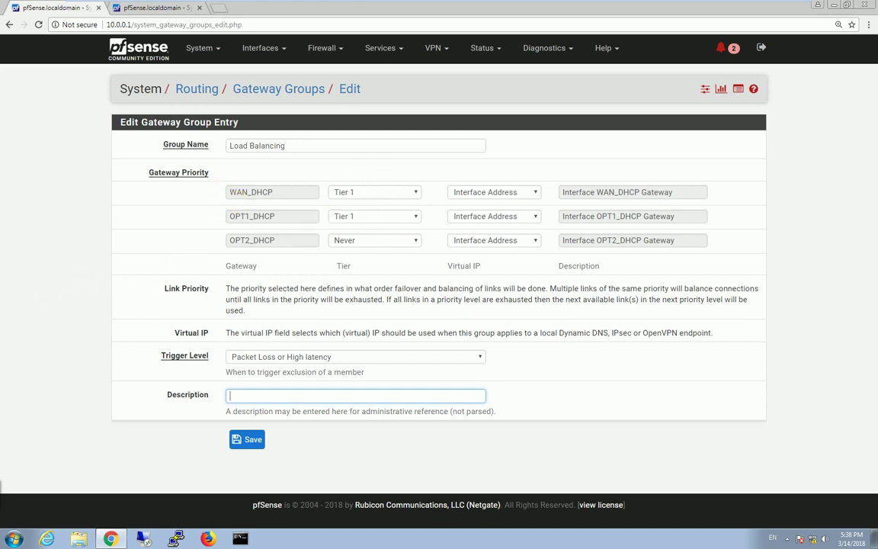
Step: Try OPT1_DHCP at Tier 2, return it to Tier 1, and keep OPT2_DHCP at Never
left_click(364, 218)
left_click(344, 248)
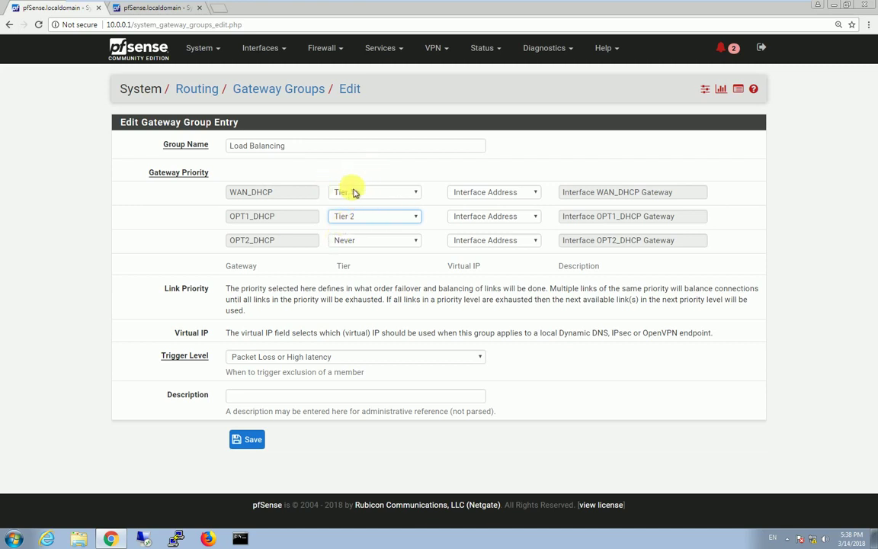
left_click(347, 217)
left_click(352, 240)
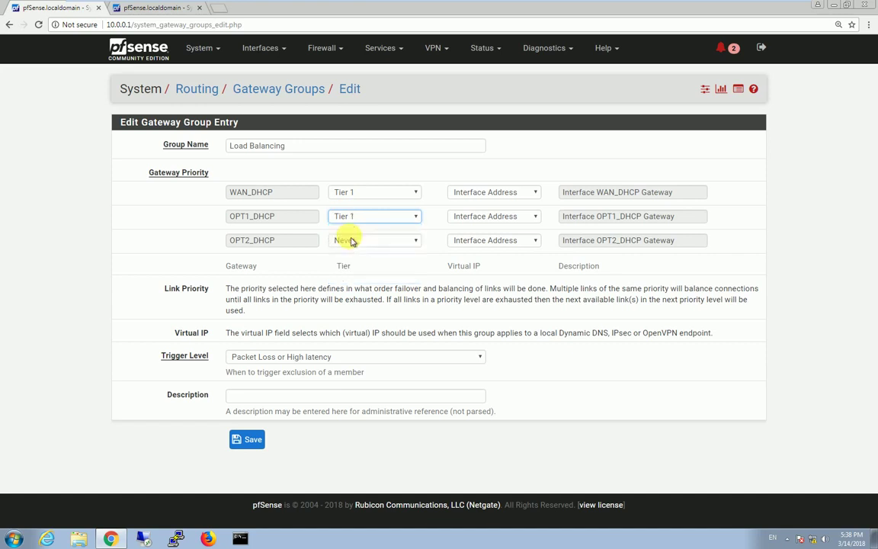
left_click(349, 240)
left_click(345, 252)
Step: Set OPT1_DHCP to Tier 2 and replace the group name with "Fail"
left_click(343, 221)
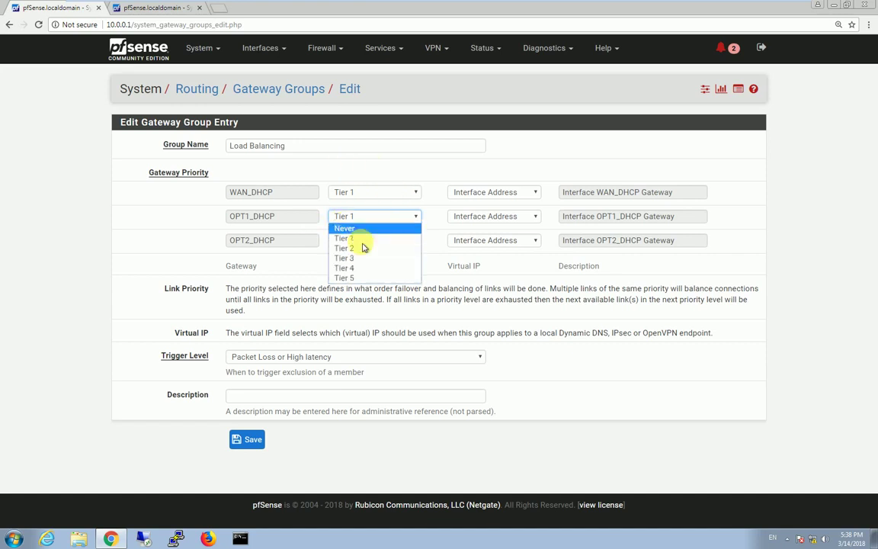
left_click(362, 247)
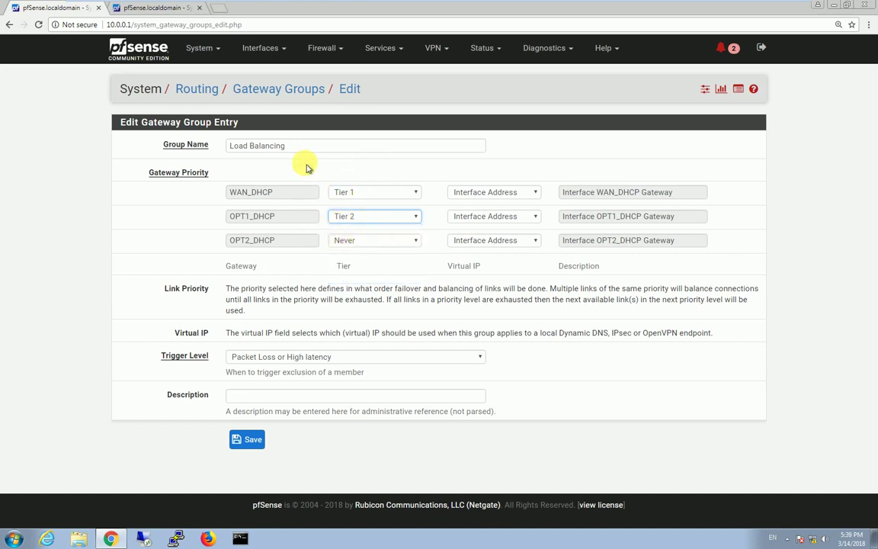
left_click_drag(283, 145, 74, 153)
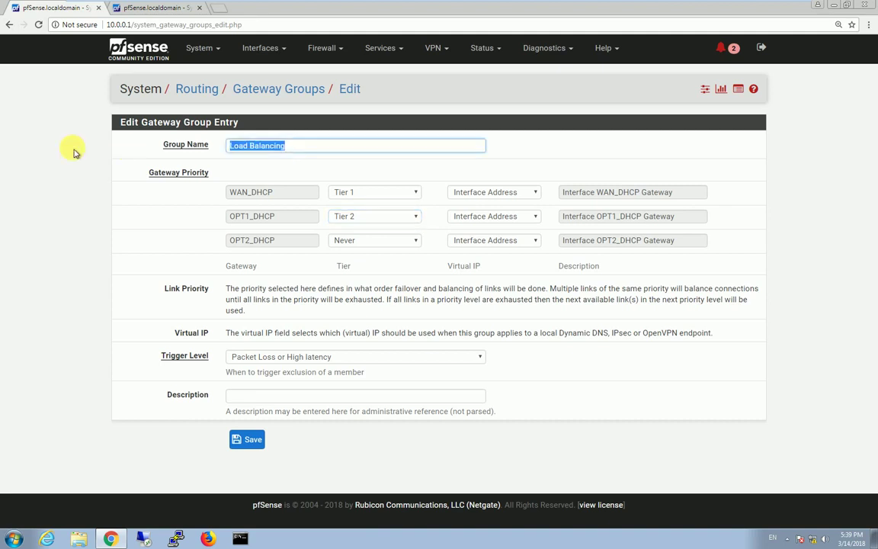
type("Fail")
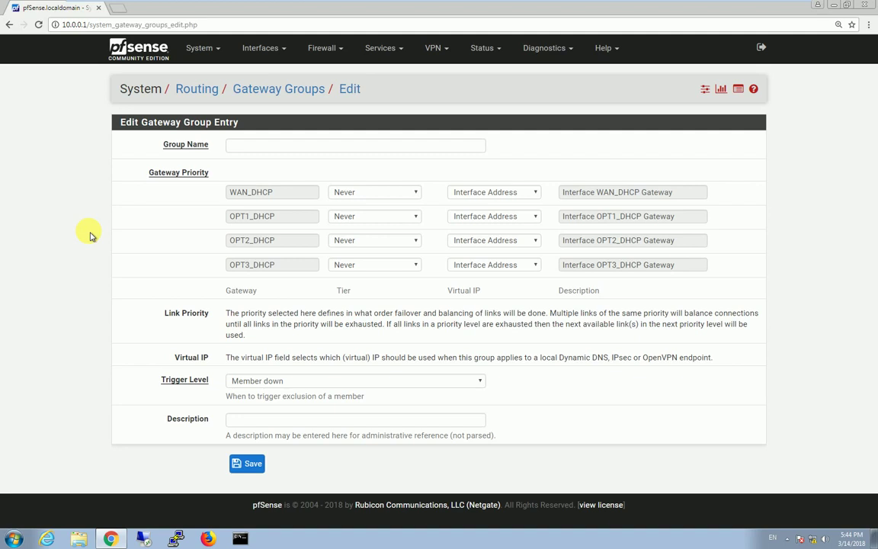
Step: Set the WAN_DHCP gateway to Tier 1 in the blank gateway group entry
left_click(415, 195)
left_click(199, 186)
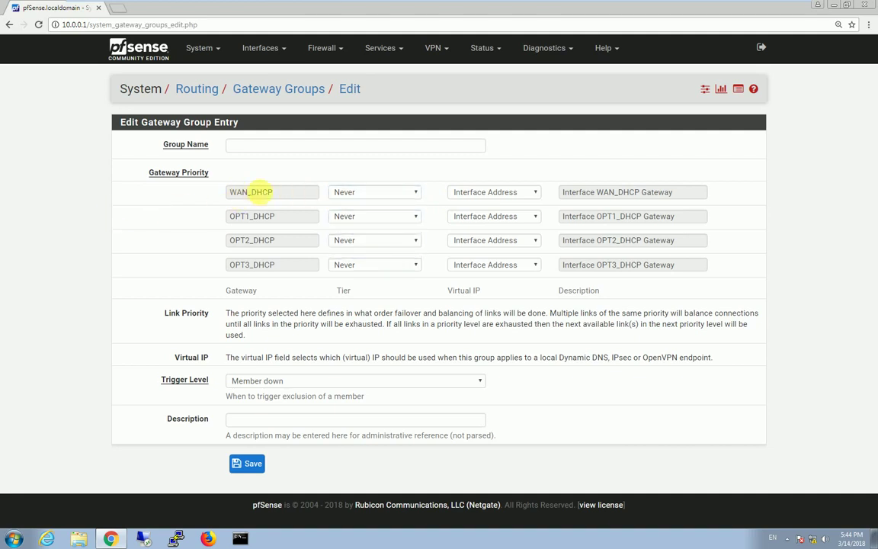
left_click(381, 195)
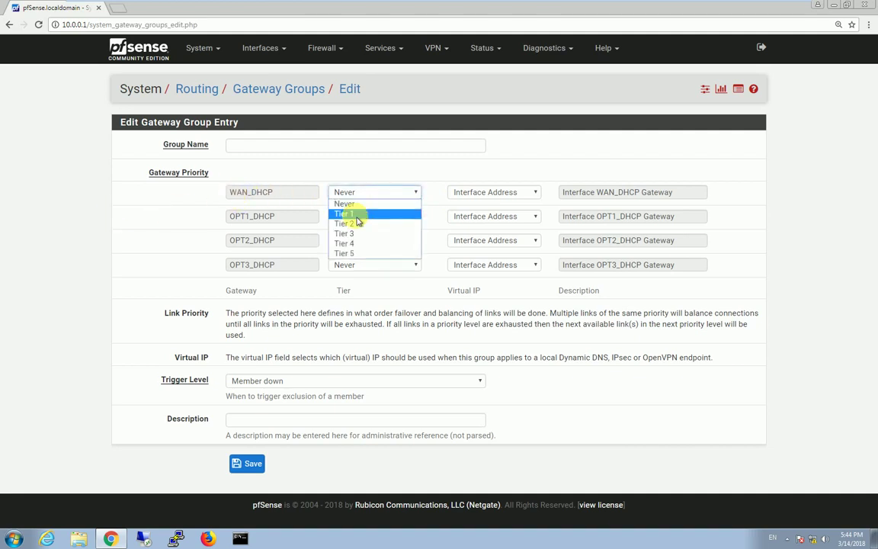
left_click(356, 216)
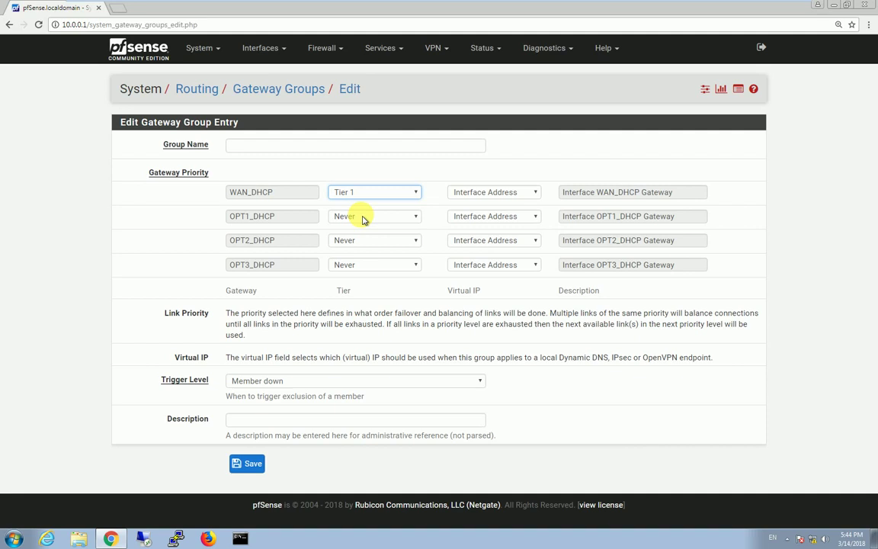
Step: Set OPT1_DHCP and OPT2_DHCP to Tier 2 and OPT3_DHCP to Tier 3 in the gateway group entry
left_click(335, 216)
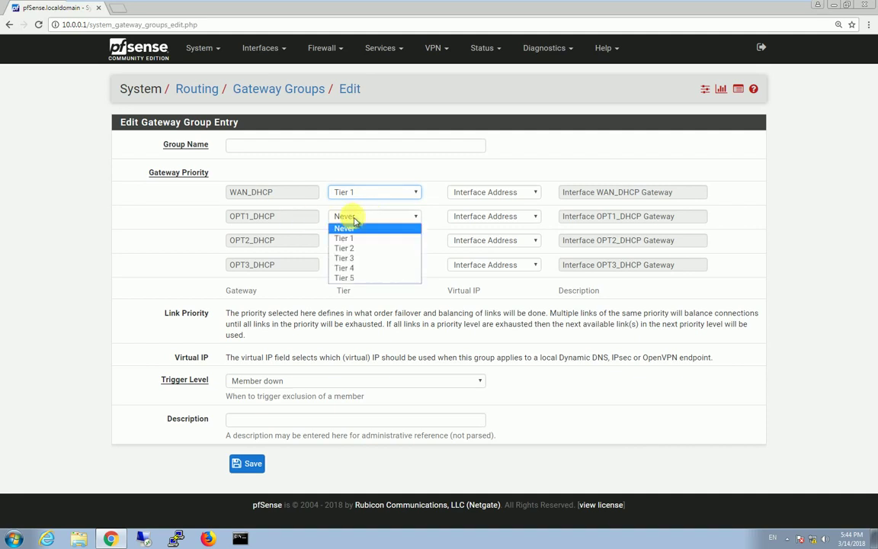
left_click(239, 236)
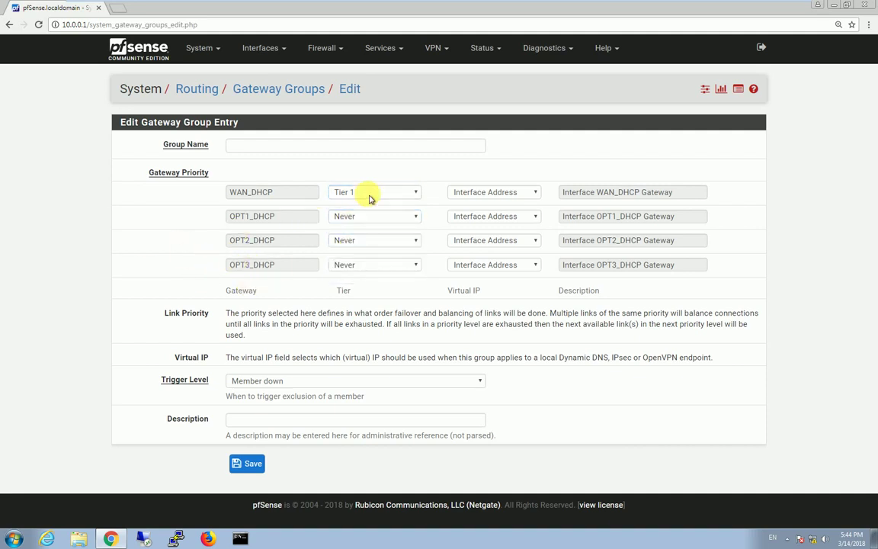
left_click(348, 218)
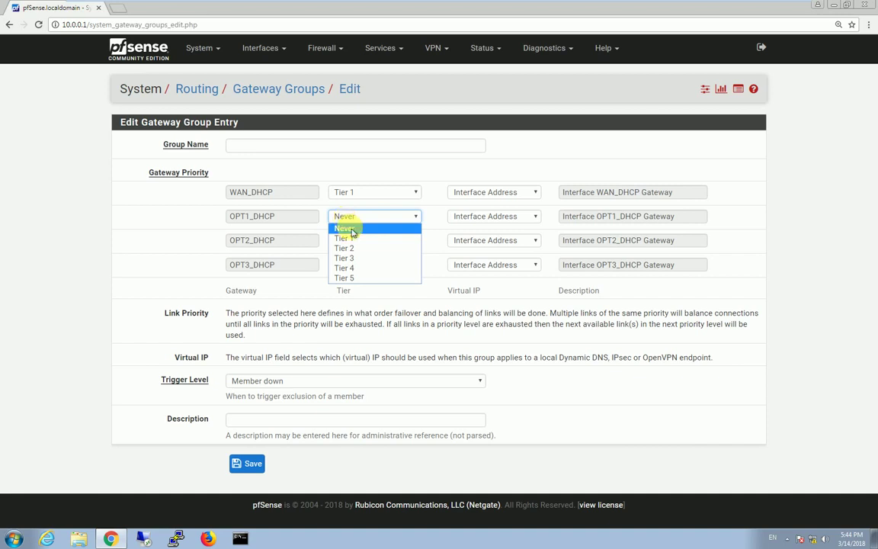
left_click(351, 249)
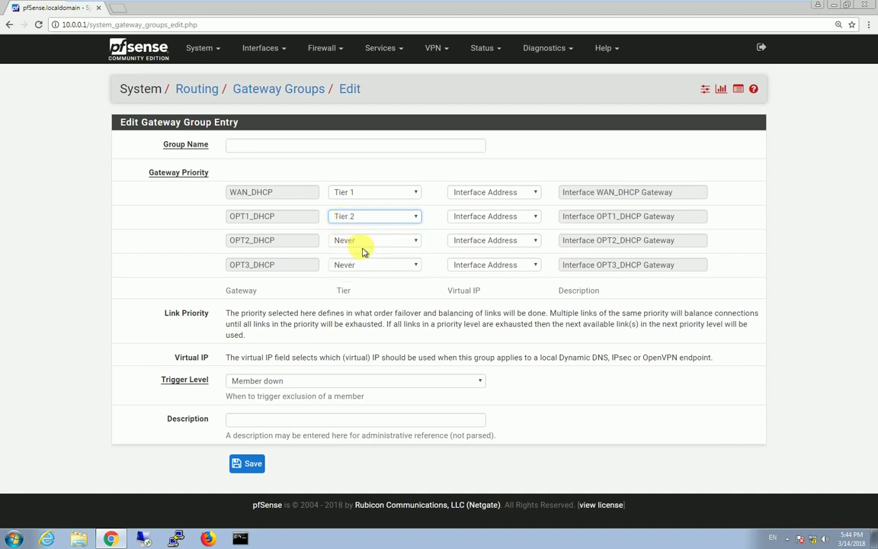
left_click(360, 242)
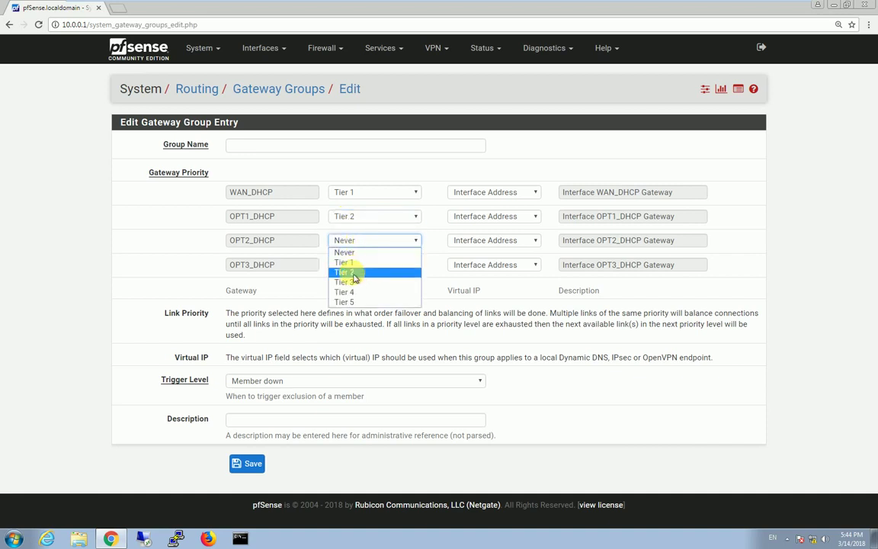
left_click(352, 273)
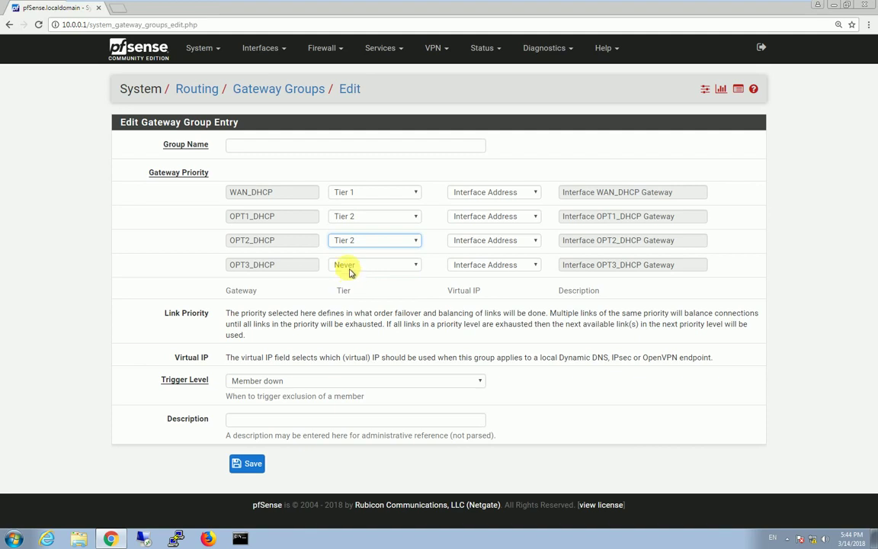
left_click(350, 271)
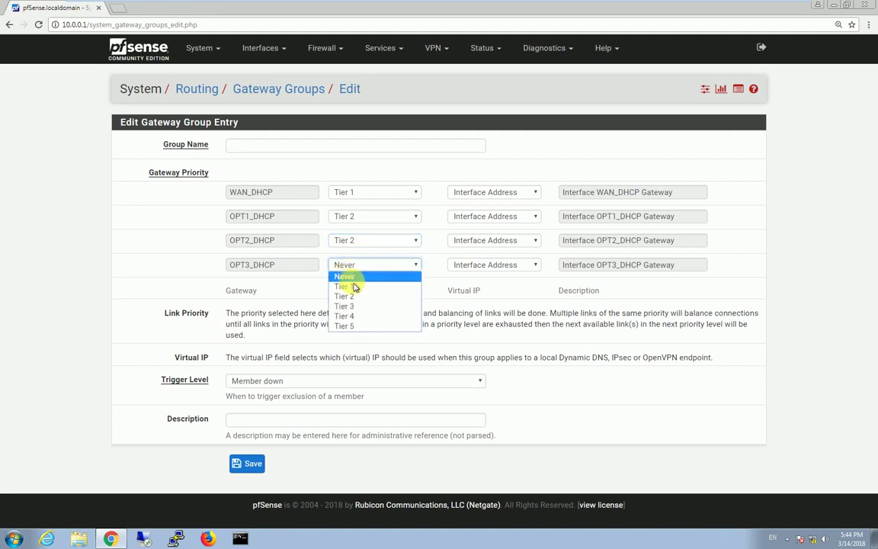
left_click(349, 307)
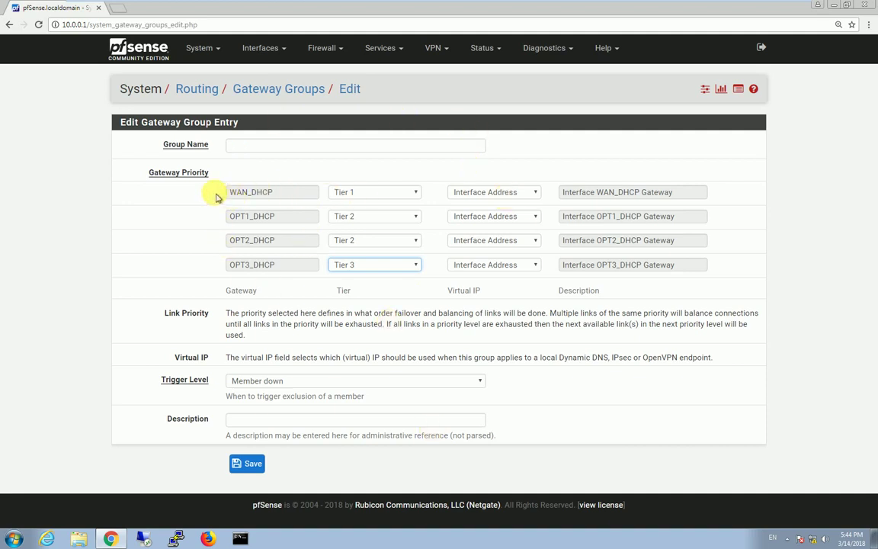
Step: Review the gateway priorities of WAN_DHCP, OPT2_DHCP and OPT3_DHCP and the trigger level options without changing them
left_click_drag(228, 192, 288, 191)
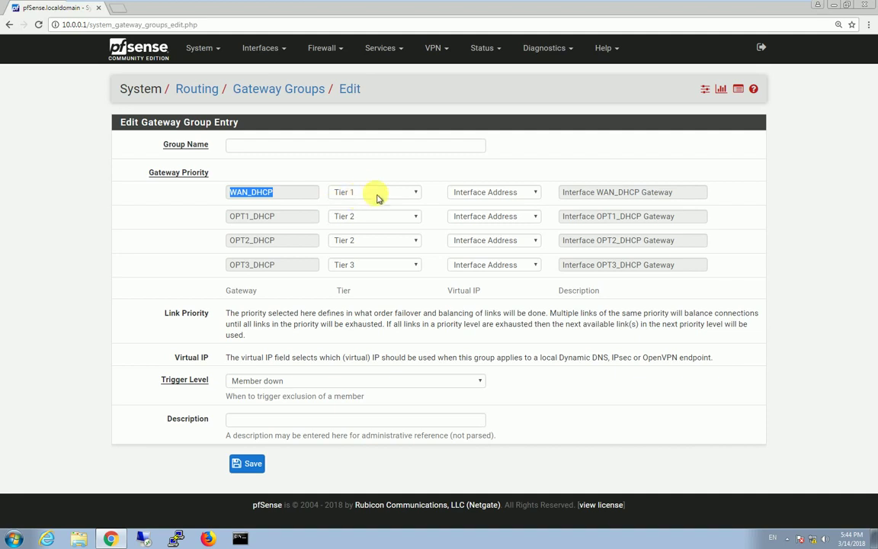
left_click(273, 381)
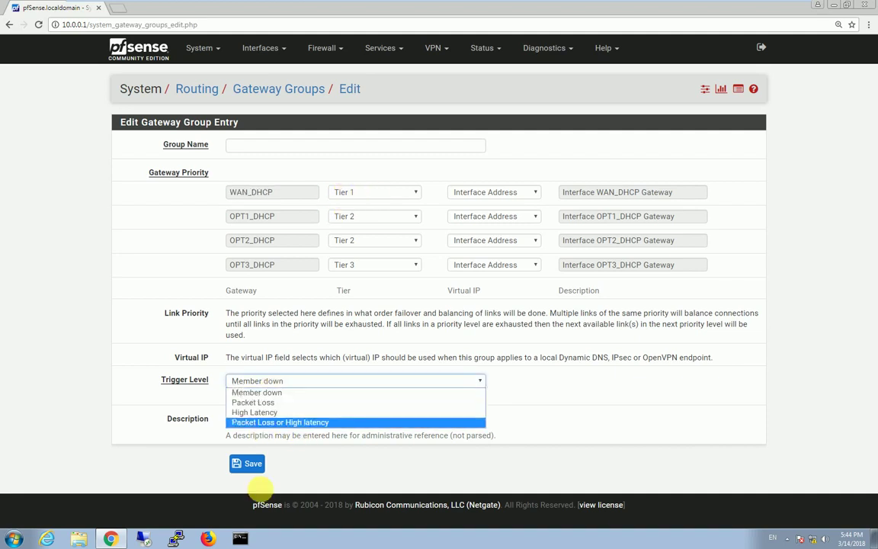
left_click(122, 337)
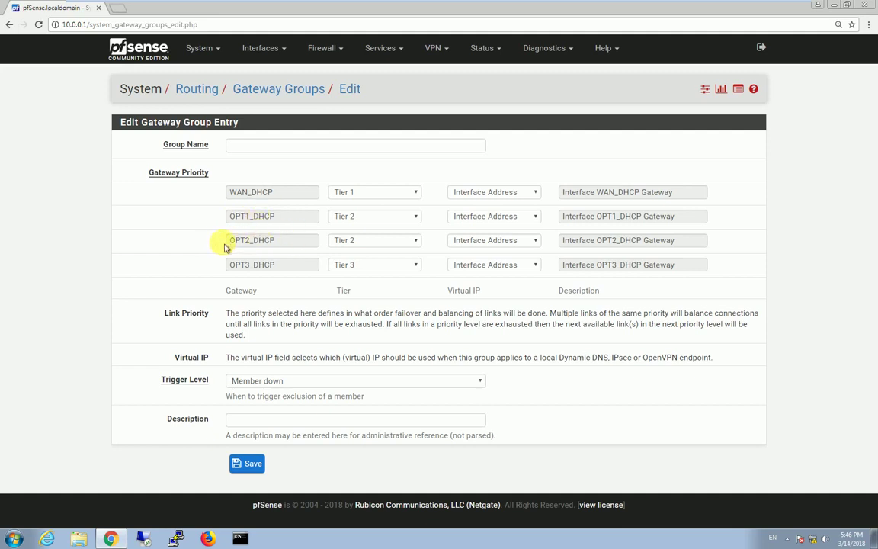
left_click_drag(227, 243, 278, 240)
left_click(311, 241)
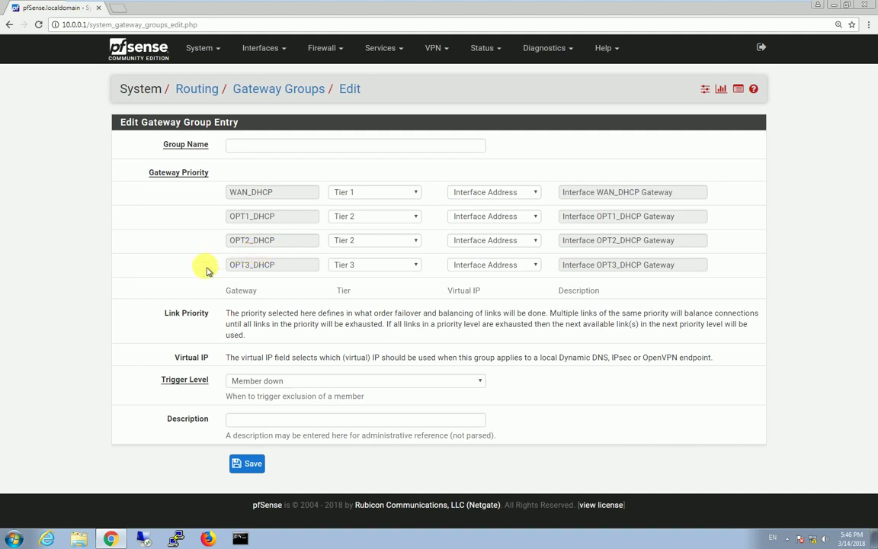
left_click_drag(298, 264, 205, 268)
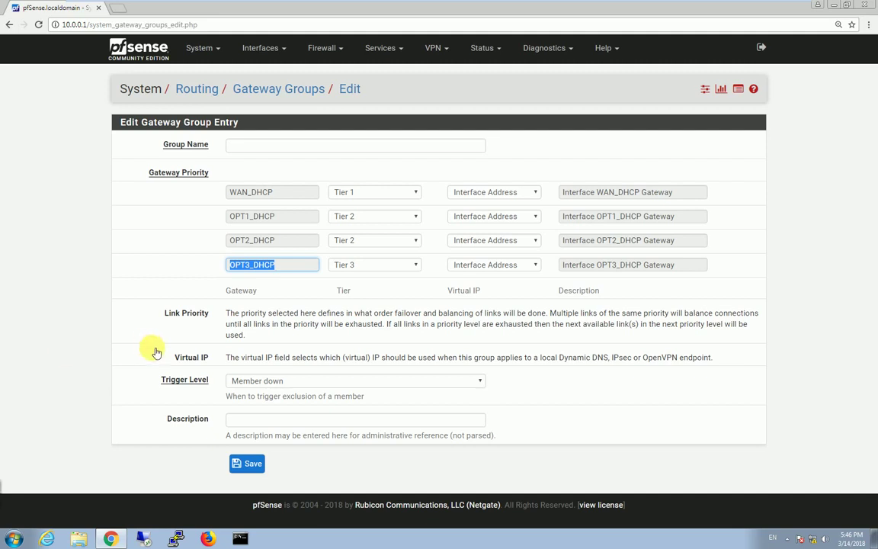
left_click(110, 328)
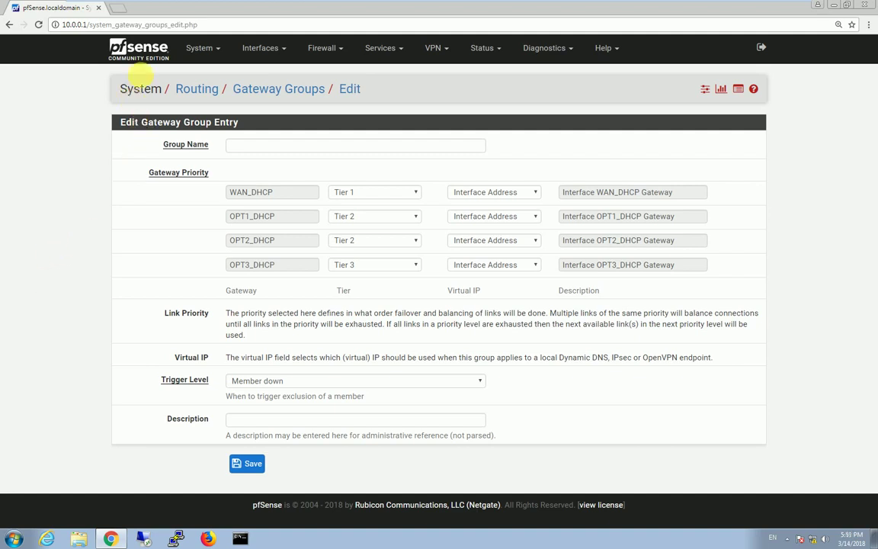
Step: Open the General Setup page and inspect the gateway choices for the 8.8.8.8 DNS server
left_click(136, 55)
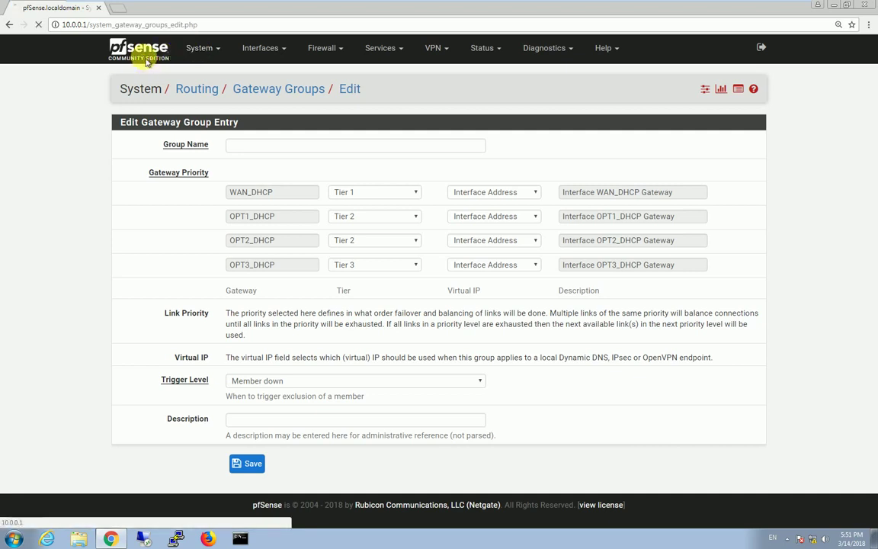
left_click(196, 48)
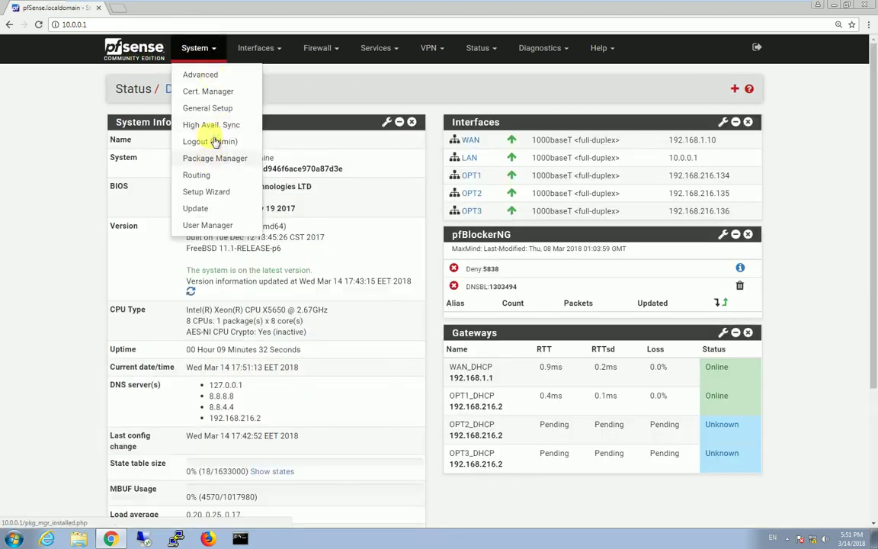
left_click(223, 111)
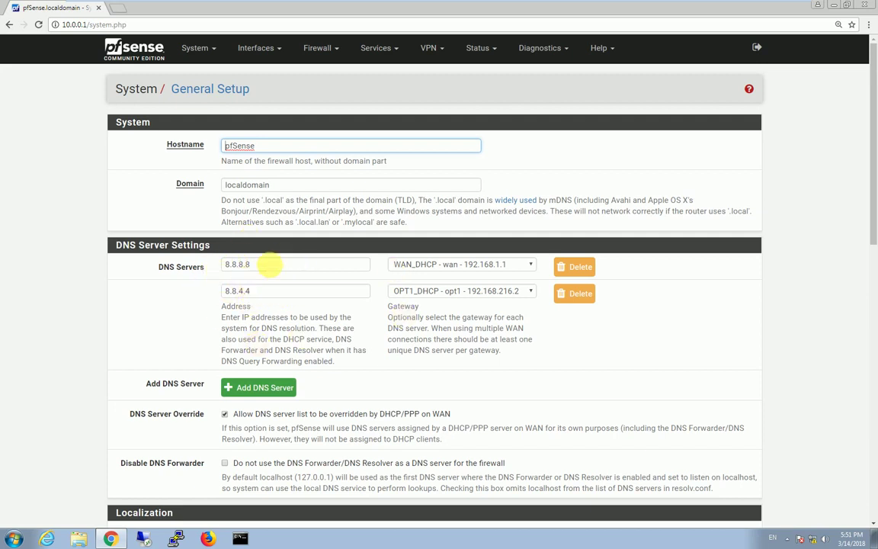
left_click(527, 264)
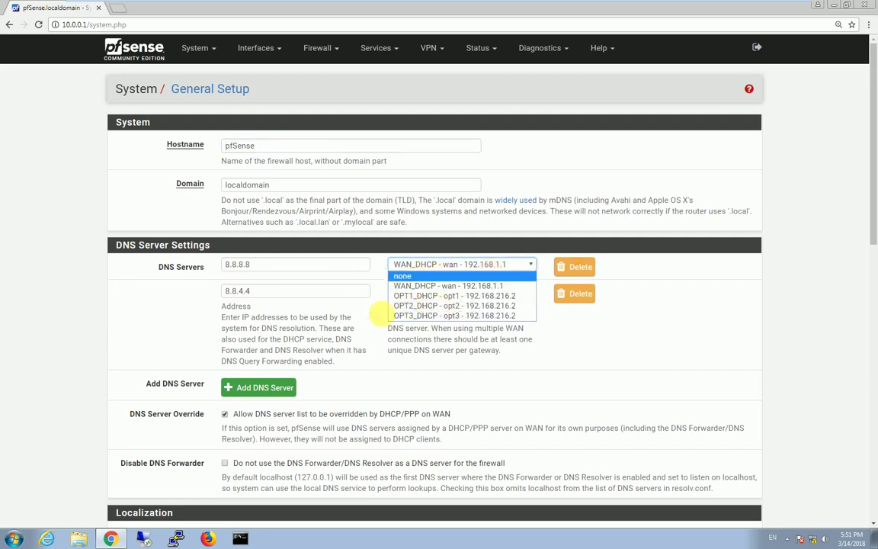
left_click(115, 279)
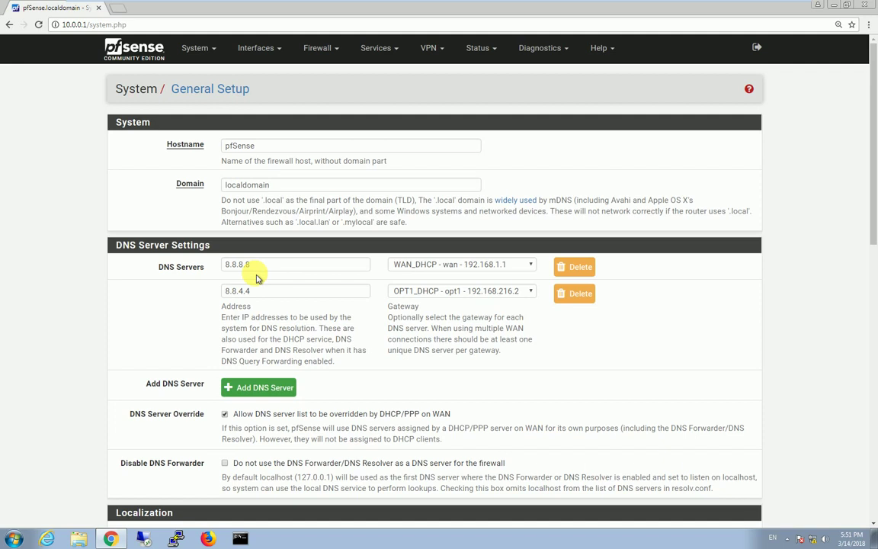
Step: Add a blank DNS server entry and look through the gateways available for it
left_click(255, 387)
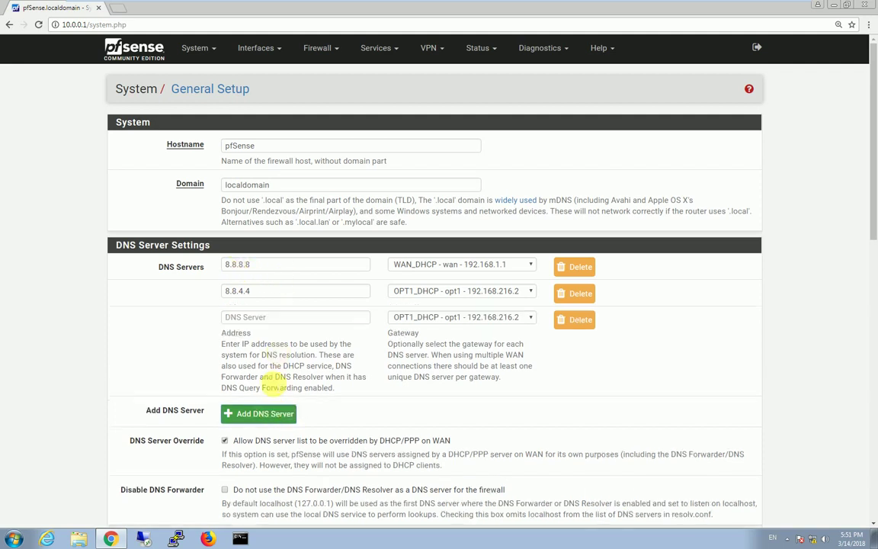
left_click(412, 317)
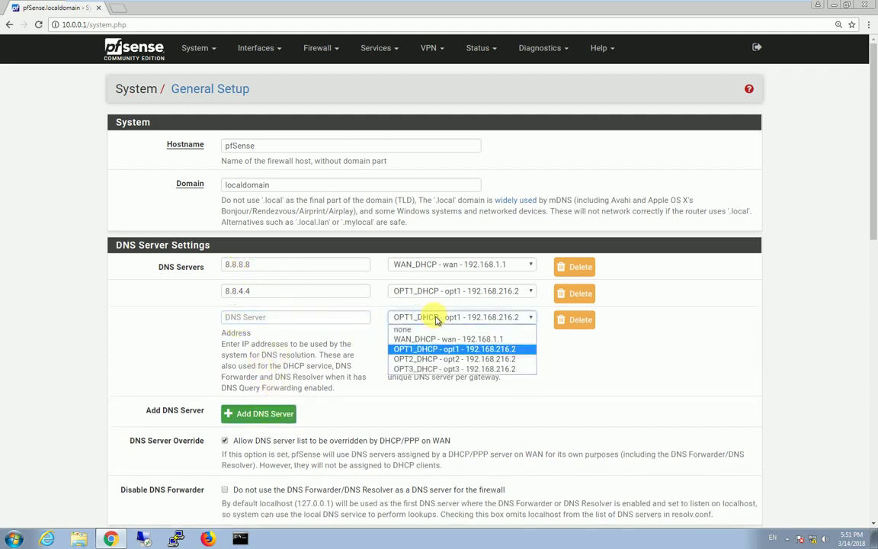
left_click(385, 225)
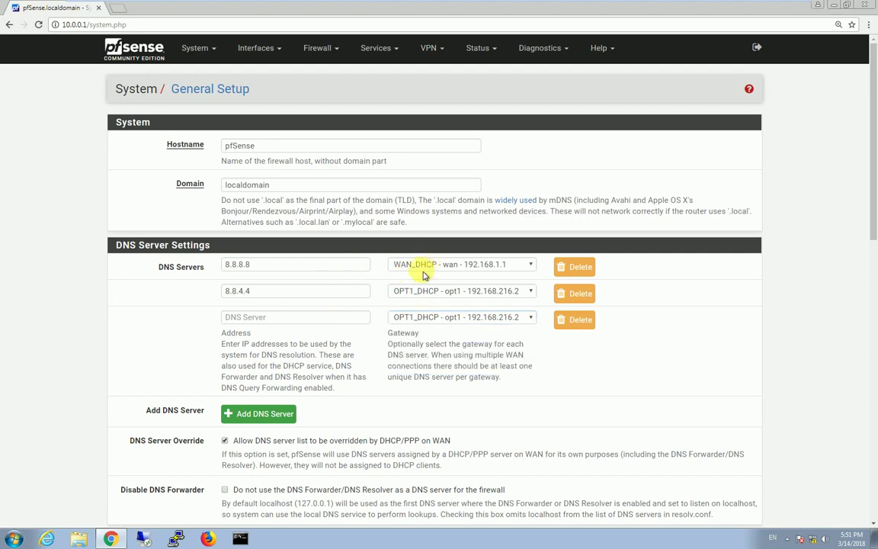
Step: Check the gateway assignment and address of the 8.8.8.8 DNS server
left_click(421, 266)
left_click(724, 307)
left_click(241, 265)
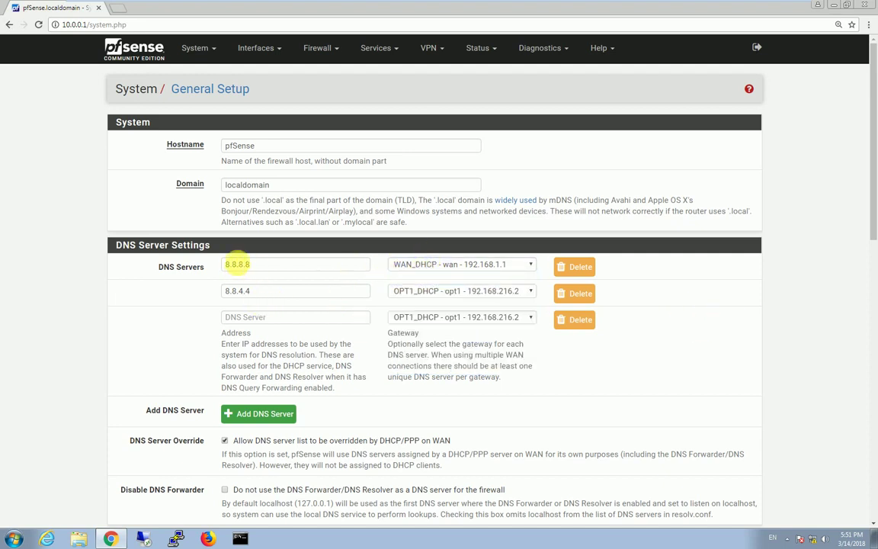
double_click(259, 264)
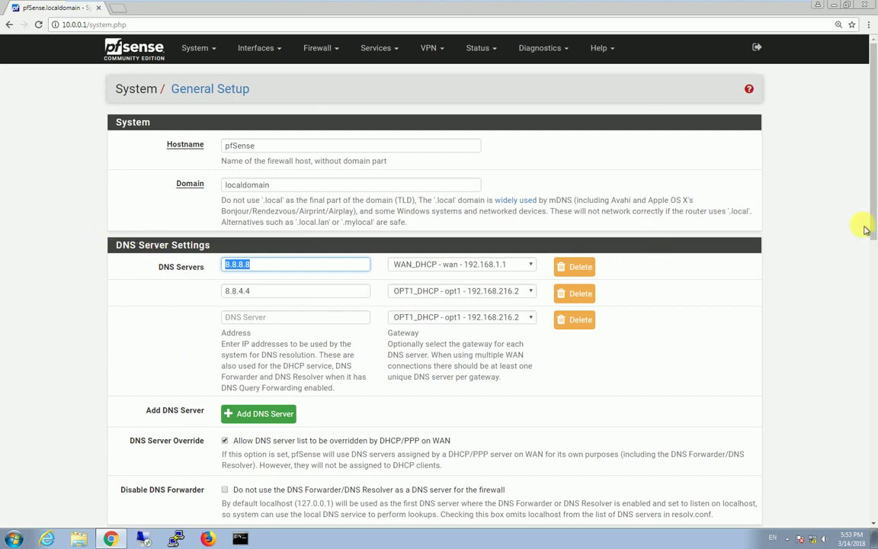
left_click(852, 180)
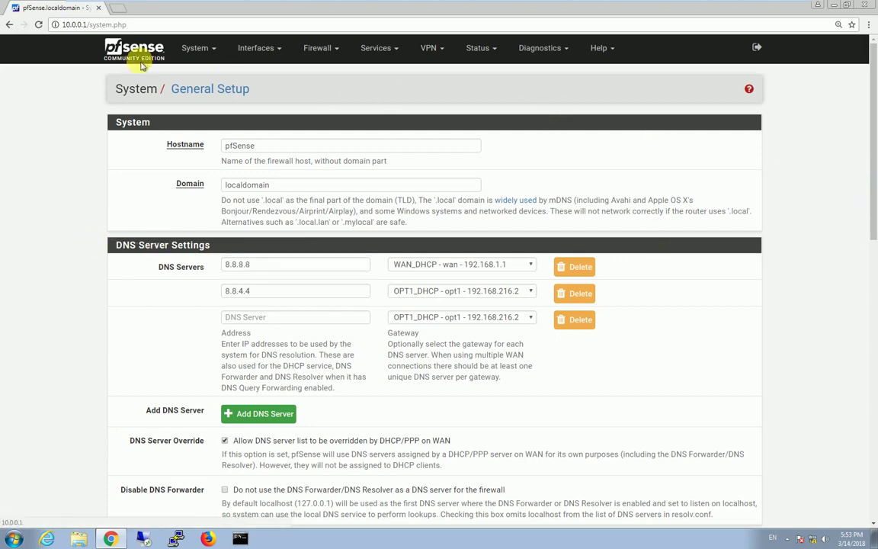